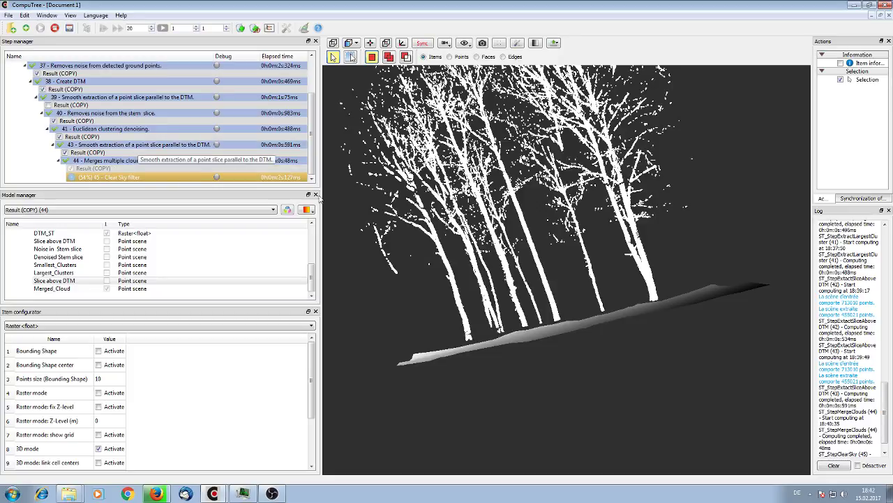
# Load the Clear Sky filter result and display the sky noise point cloud in place of Merged_Cloud above the terrain.
pyautogui.moveTo(564, 192); pyautogui.dragTo(570, 309)
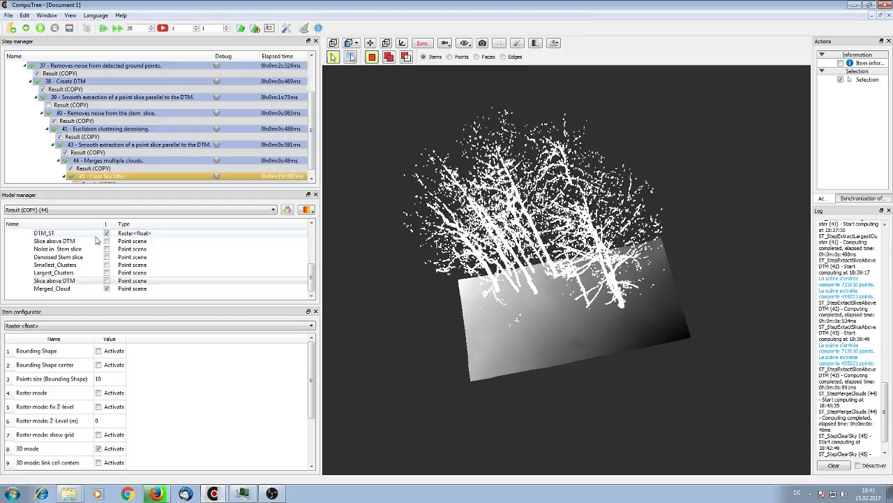
pyautogui.scroll(-1, 97, 160)
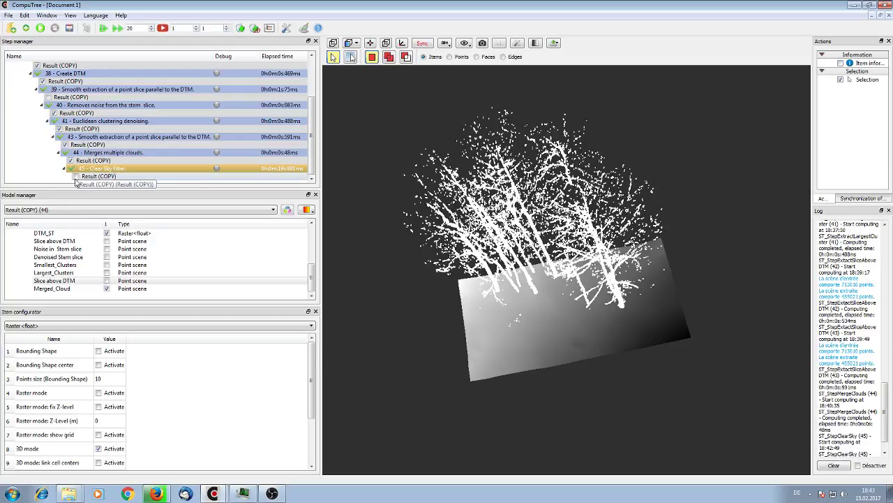
pyautogui.click(76, 176)
pyautogui.scroll(-1, 133, 279)
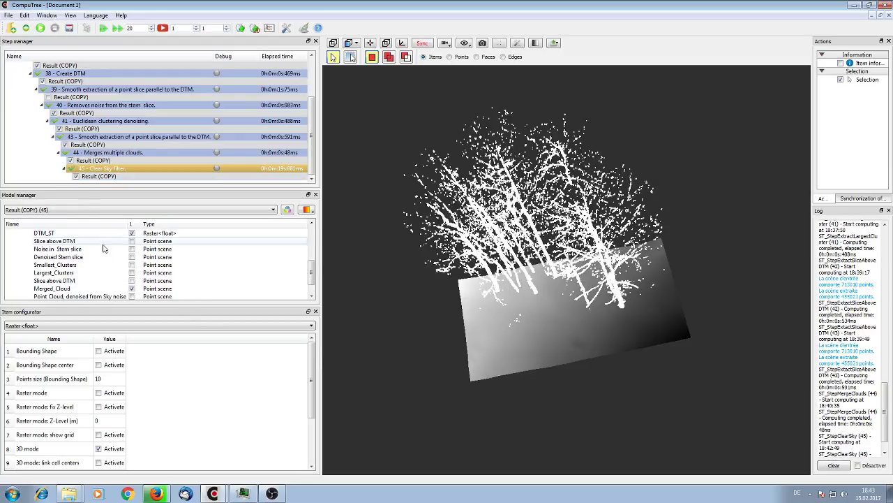
pyautogui.click(132, 288)
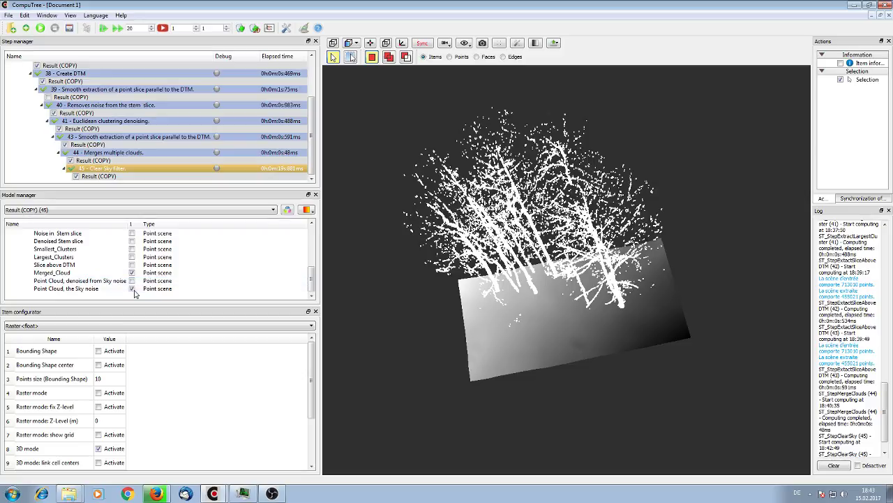
pyautogui.click(132, 273)
pyautogui.moveTo(460, 183); pyautogui.dragTo(484, 169)
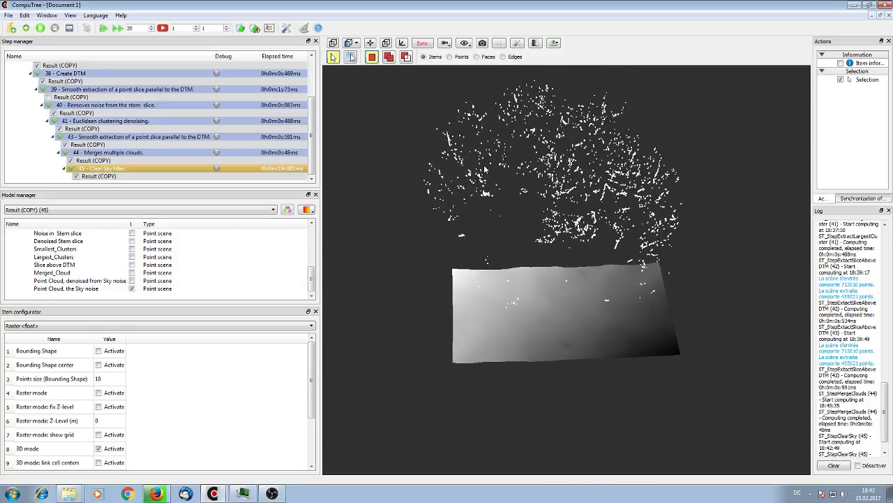
pyautogui.moveTo(481, 138); pyautogui.dragTo(457, 136)
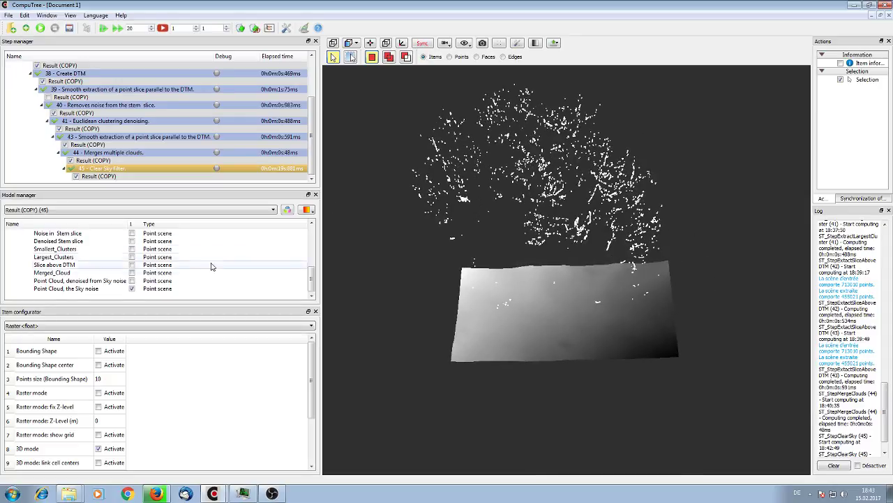
# Display the point cloud denoised from sky noise and hide the sky noise cloud.
pyautogui.click(132, 280)
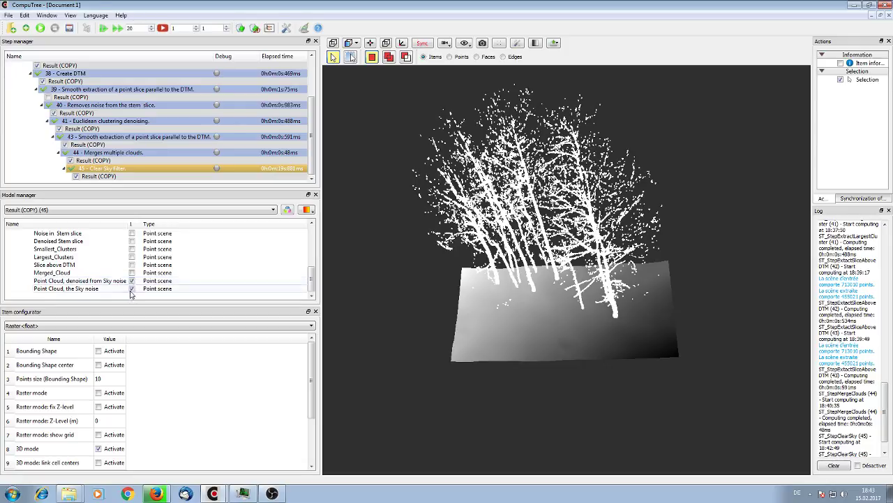
pyautogui.click(132, 288)
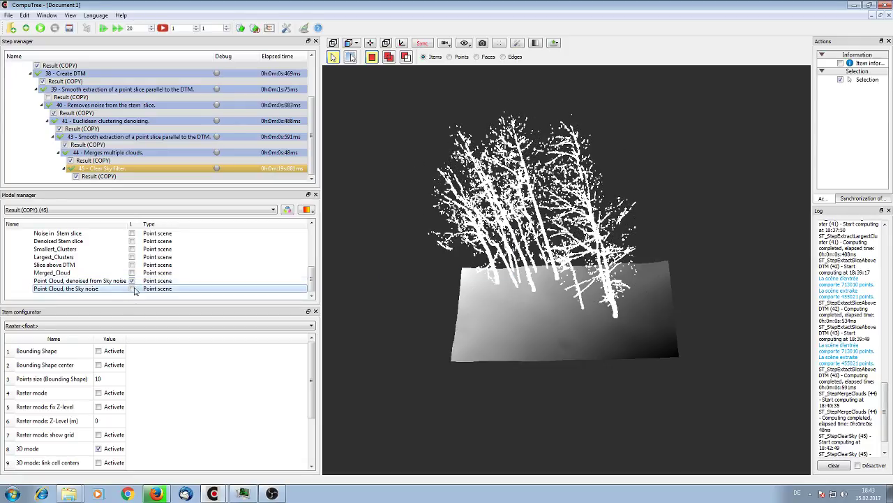
pyautogui.moveTo(559, 244); pyautogui.dragTo(555, 265)
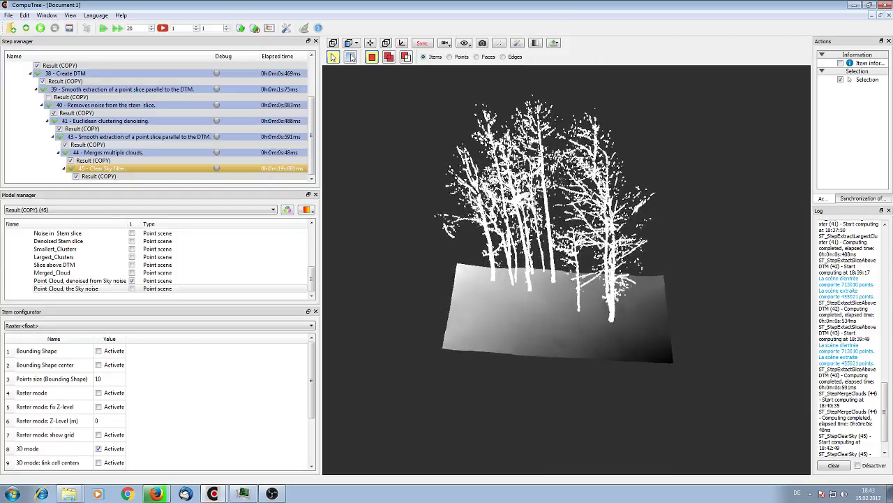
# Examine the trees of the sky-denoised point cloud above the terrain from several distances and angles.
pyautogui.scroll(-4, 535, 170)
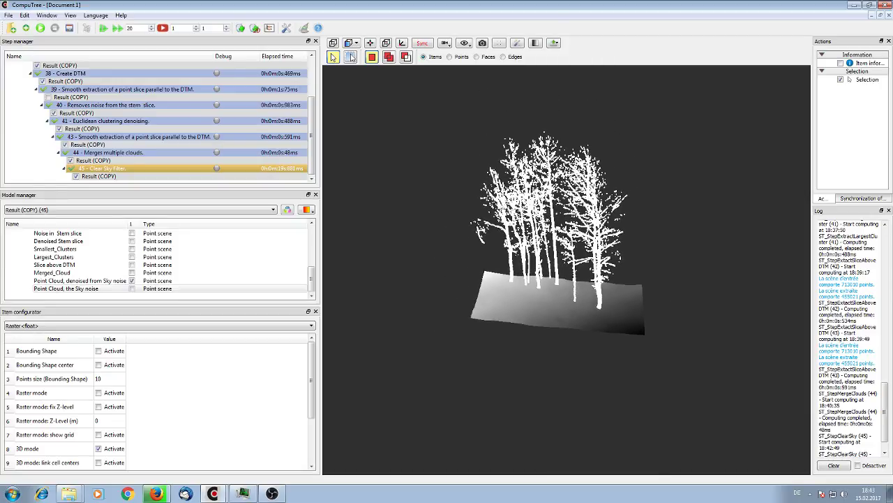
pyautogui.scroll(-1, 540, 192)
pyautogui.scroll(-4, 582, 142)
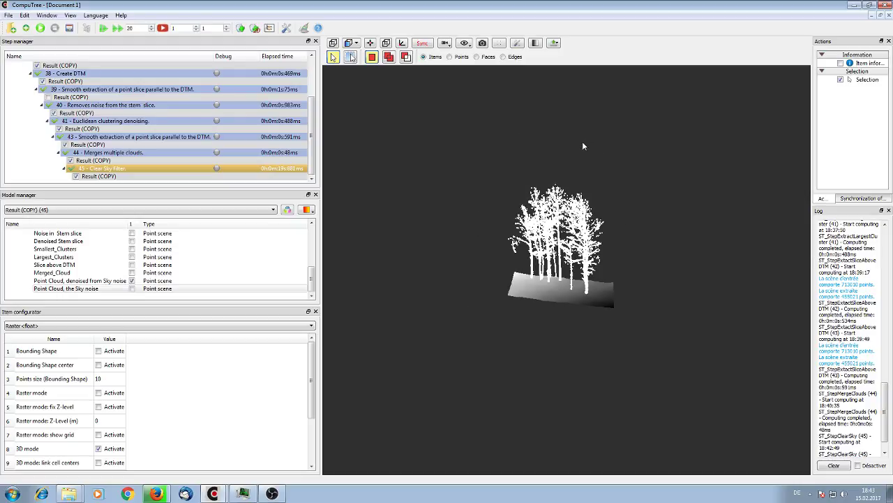
pyautogui.moveTo(582, 143); pyautogui.dragTo(572, 306, button='right')
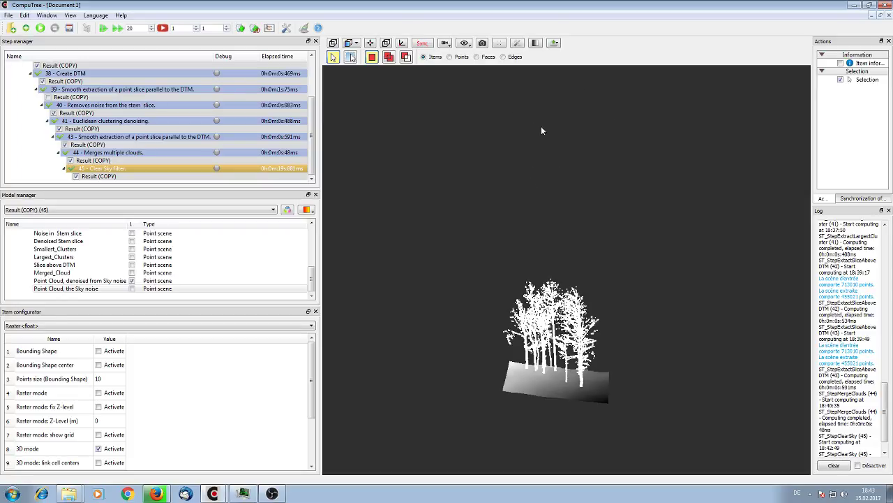
pyautogui.scroll(3, 552, 182)
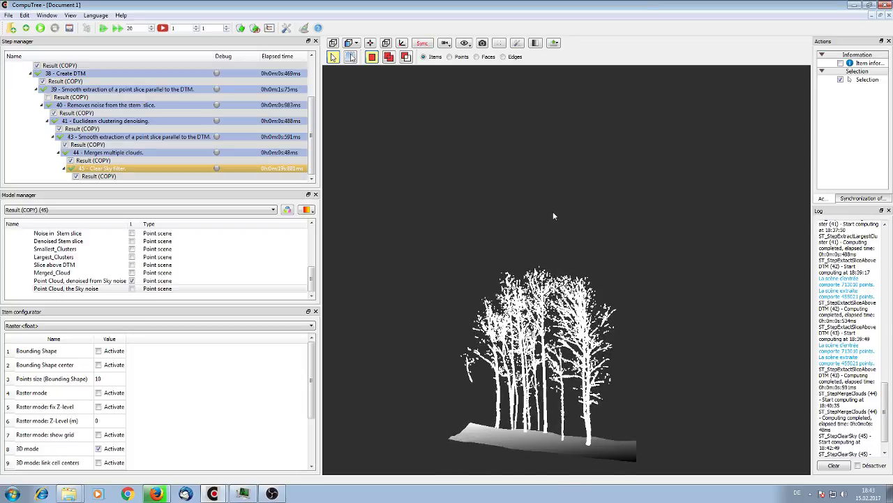
pyautogui.scroll(3, 554, 216)
pyautogui.scroll(-1, 555, 277)
pyautogui.moveTo(556, 342); pyautogui.dragTo(577, 264, button='right')
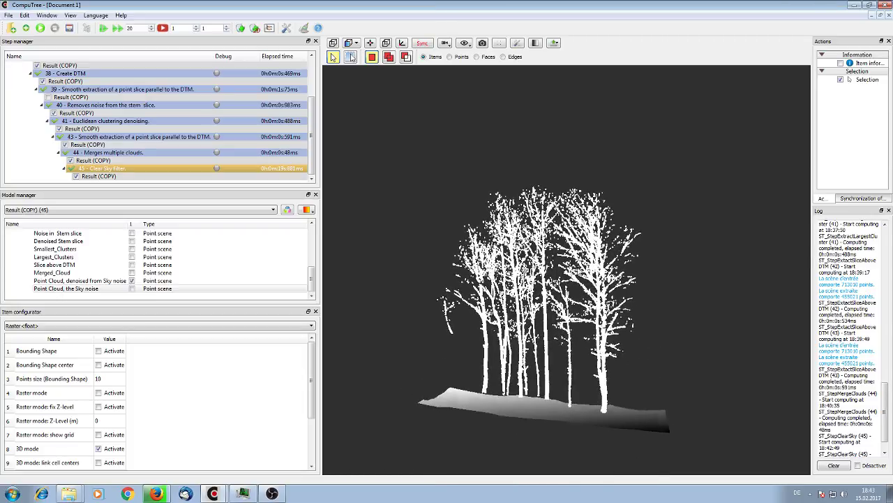
pyautogui.moveTo(577, 264); pyautogui.dragTo(637, 337)
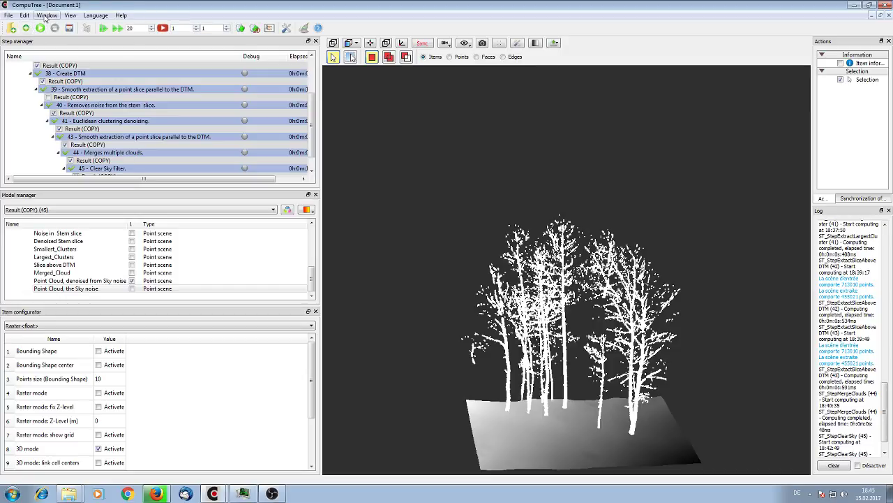
# Display step 46's Slice above DTM cloud instead of the sky-denoised cloud, and open the list of available processing steps.
pyautogui.scroll(-3, 592, 166)
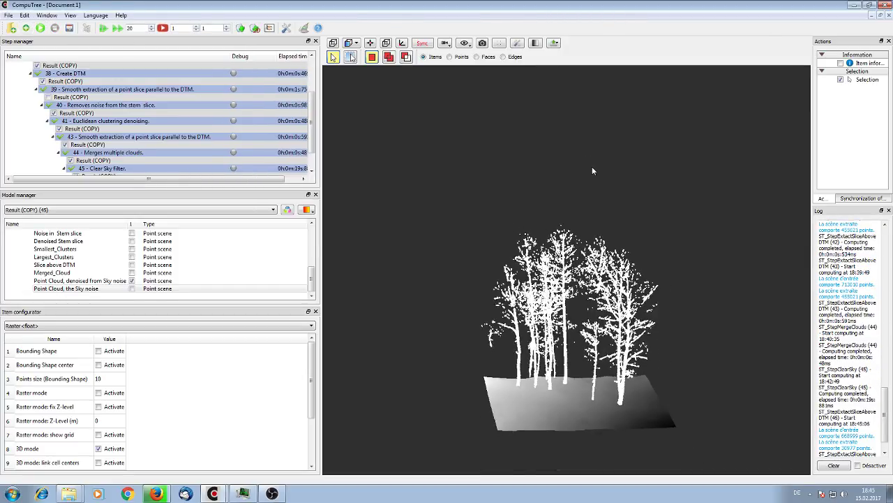
pyautogui.scroll(-1, 214, 118)
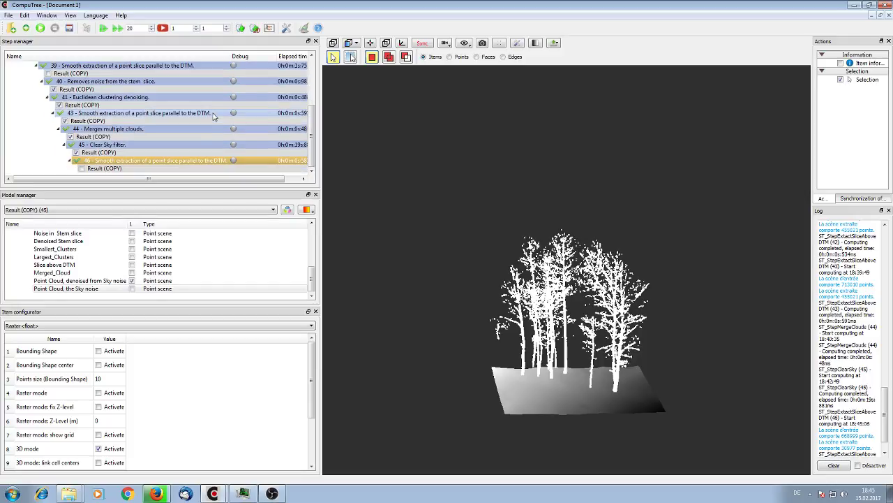
pyautogui.click(82, 168)
pyautogui.scroll(-1, 107, 276)
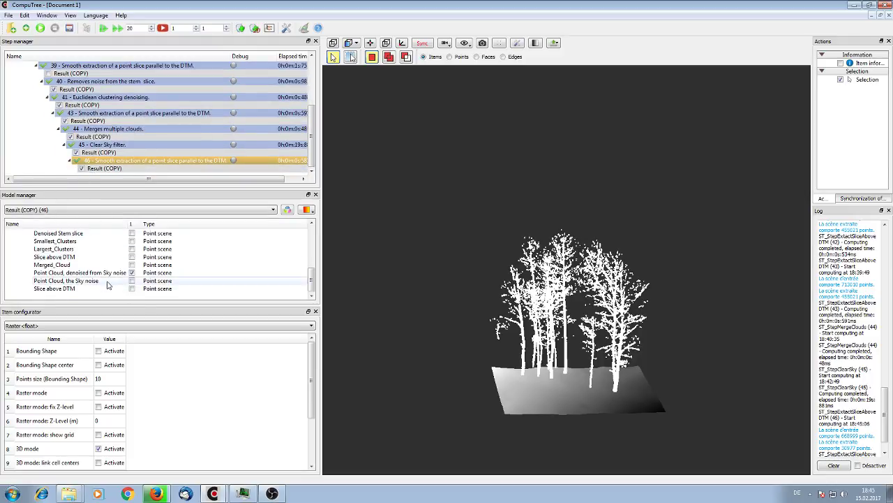
pyautogui.click(132, 288)
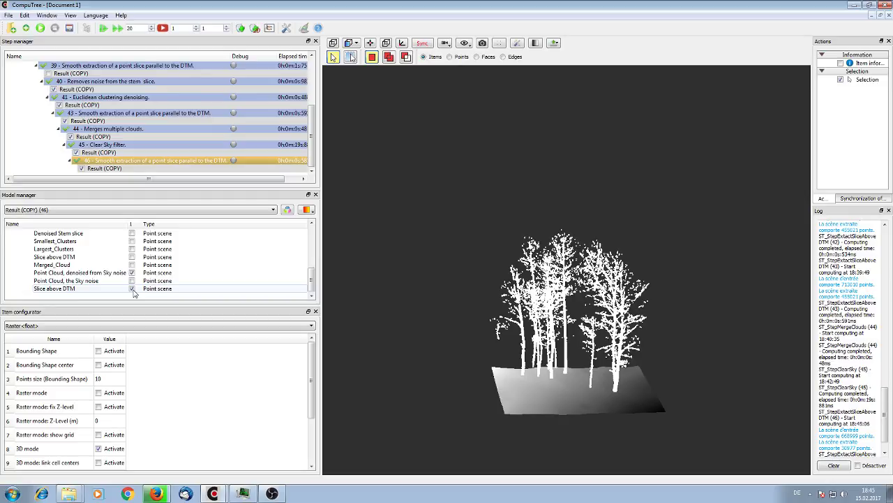
pyautogui.click(132, 272)
pyautogui.moveTo(658, 321); pyautogui.dragTo(673, 228)
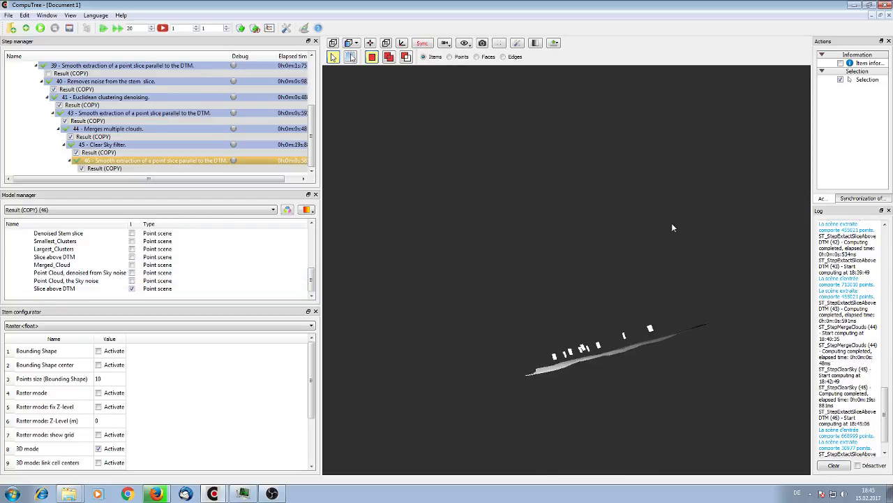
pyautogui.click(26, 29)
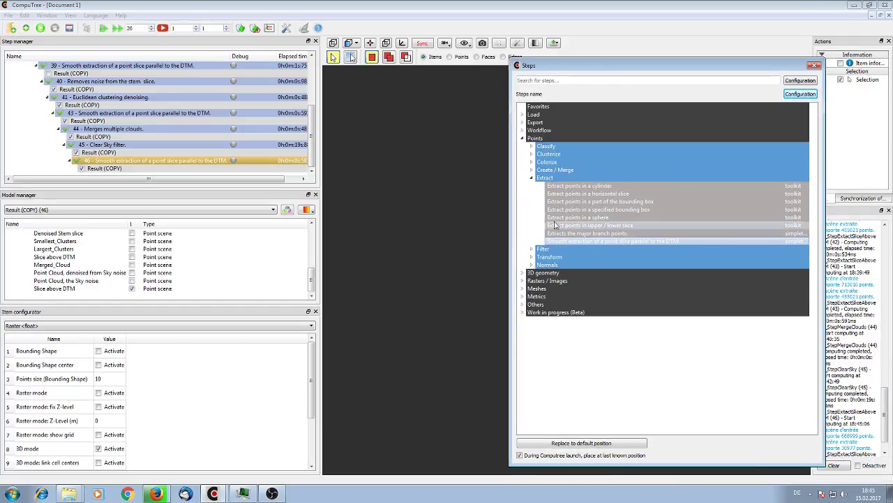
pyautogui.doubleClick(565, 242)
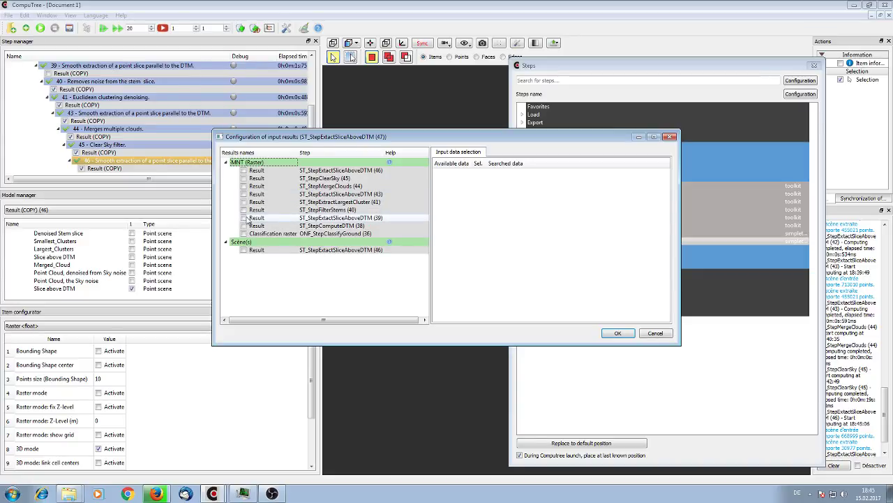
pyautogui.click(247, 220)
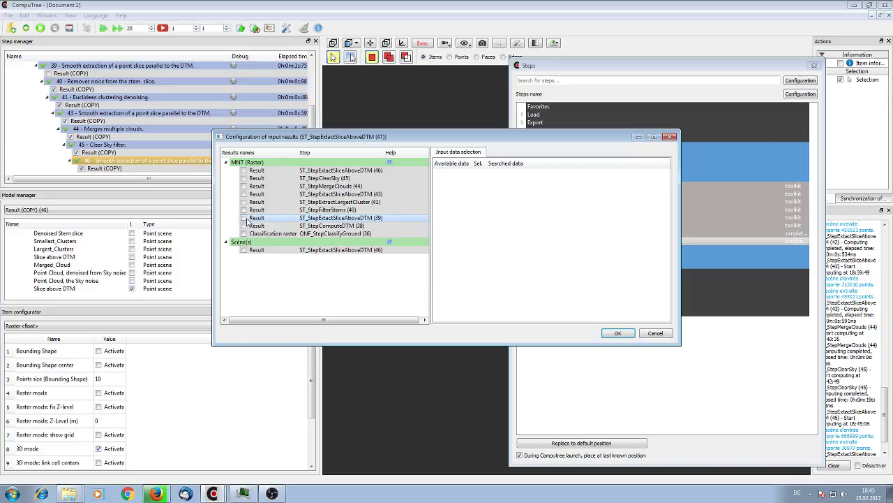
pyautogui.click(244, 217)
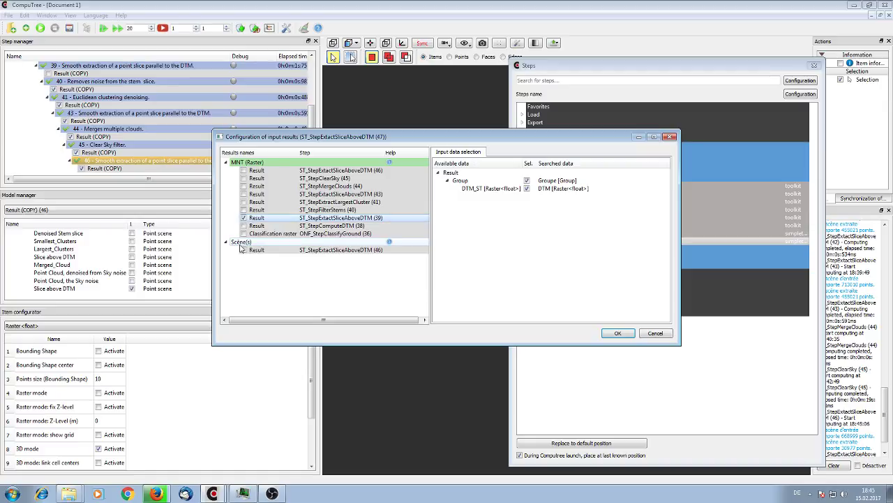
pyautogui.click(244, 250)
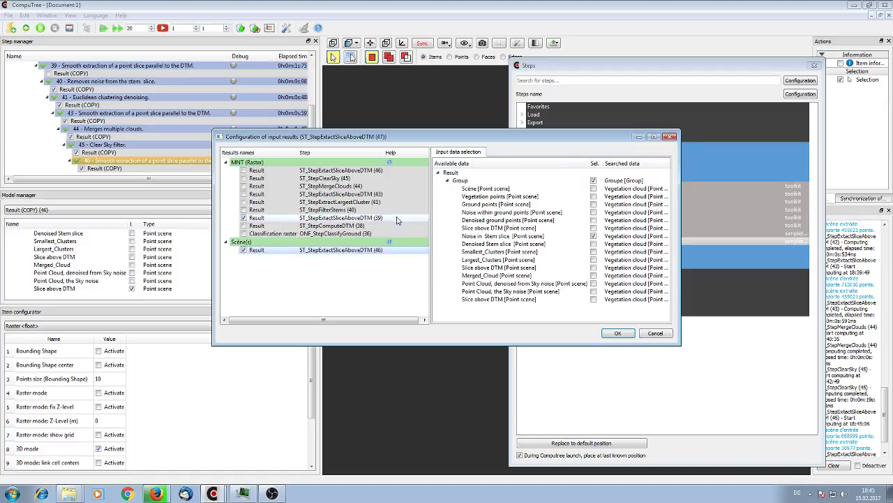
pyautogui.click(593, 284)
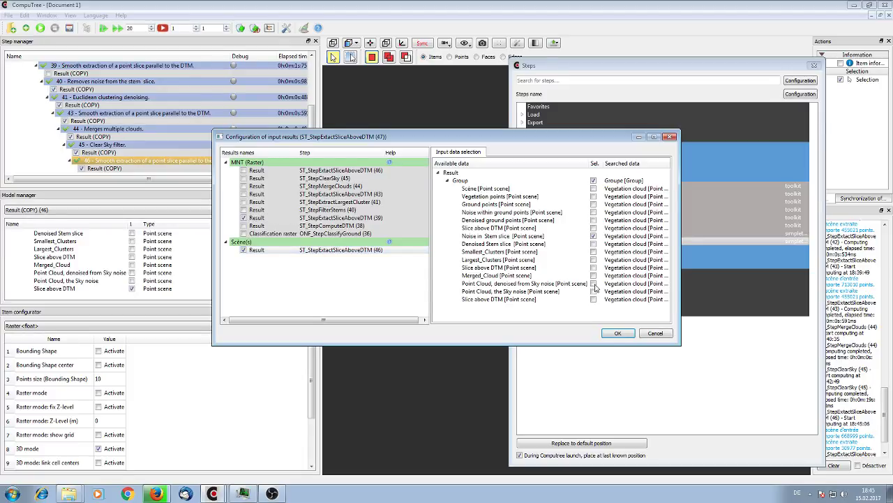
pyautogui.click(627, 334)
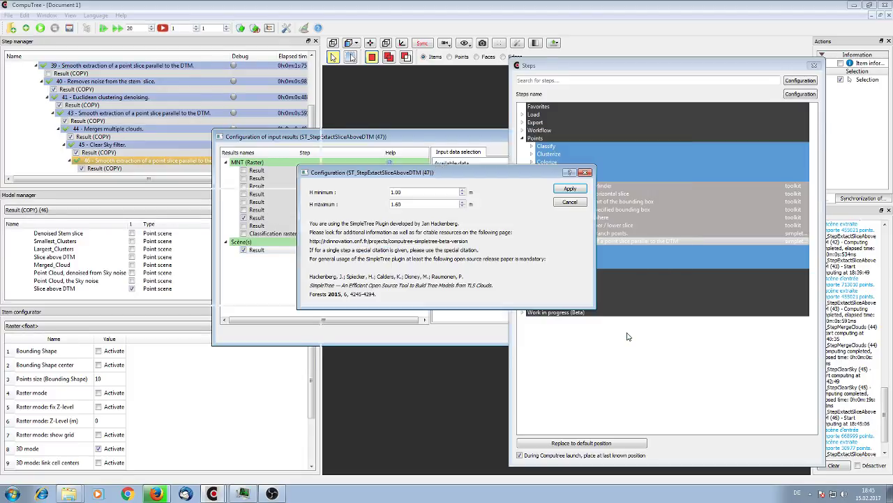
pyautogui.click(587, 172)
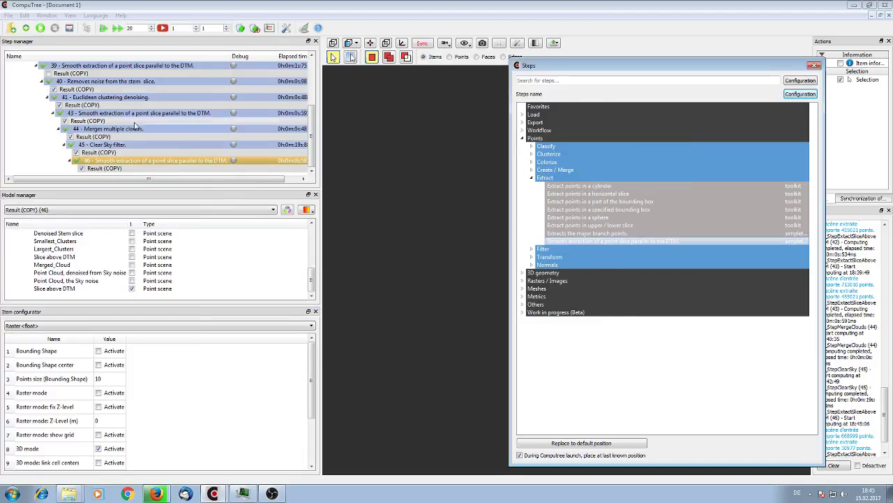
# Run Euclidean clustering on step 46's newest Slice above DTM cloud, requiring at least 1 point per cluster.
pyautogui.click(156, 163)
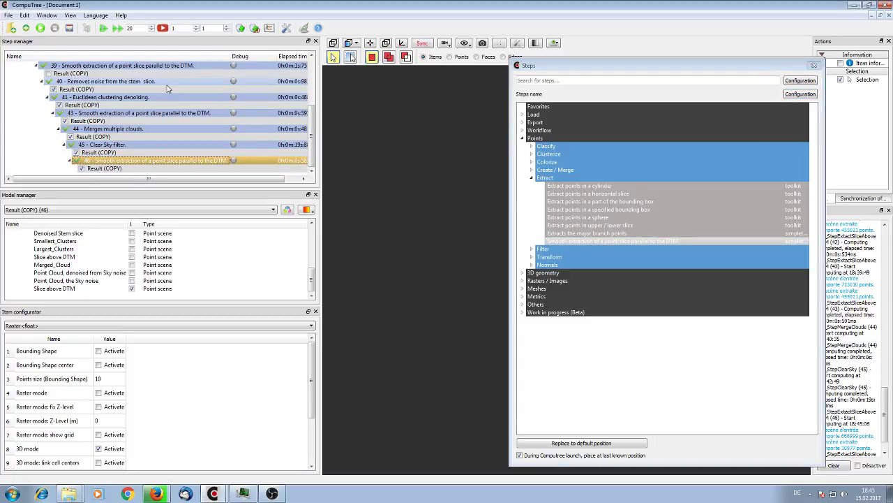
pyautogui.doubleClick(569, 153)
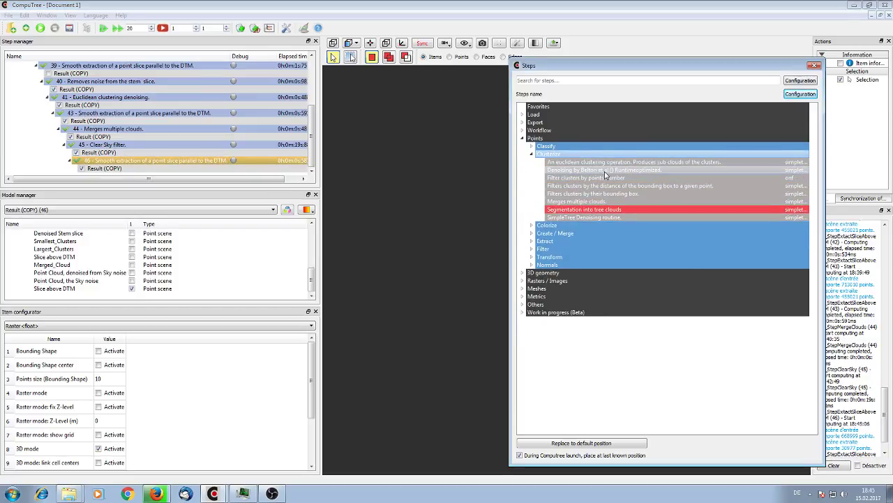
pyautogui.doubleClick(604, 163)
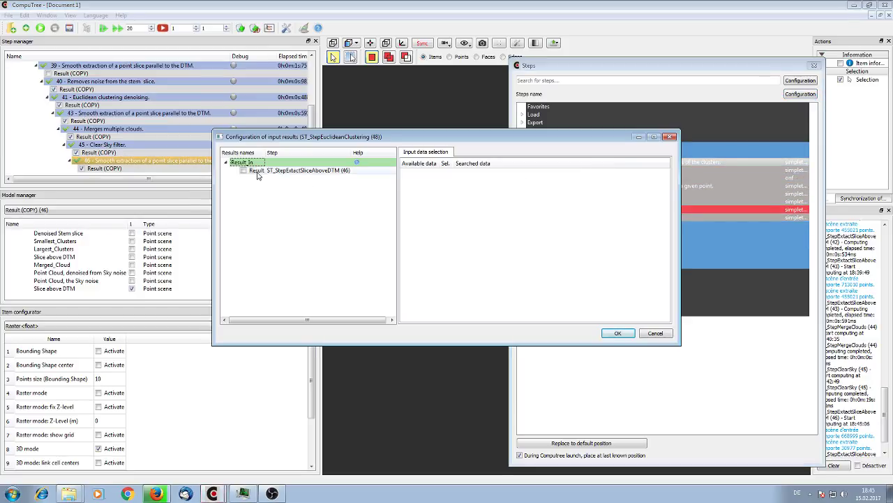
pyautogui.click(243, 171)
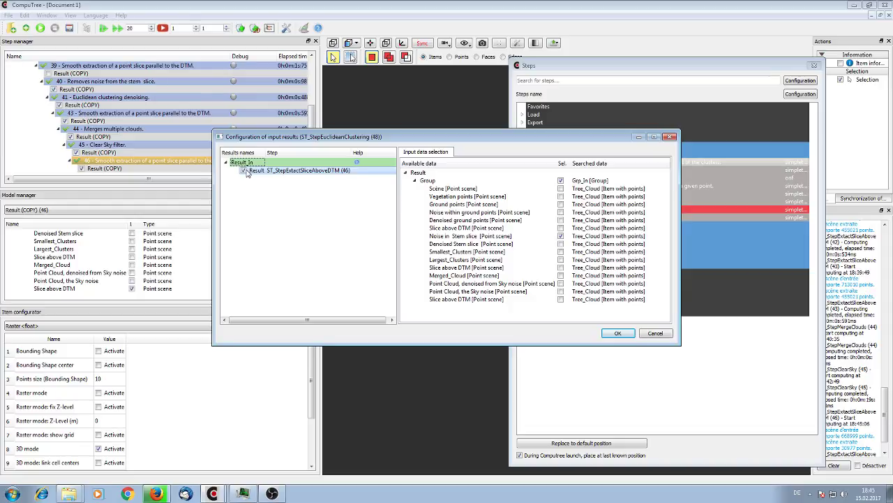
pyautogui.click(560, 300)
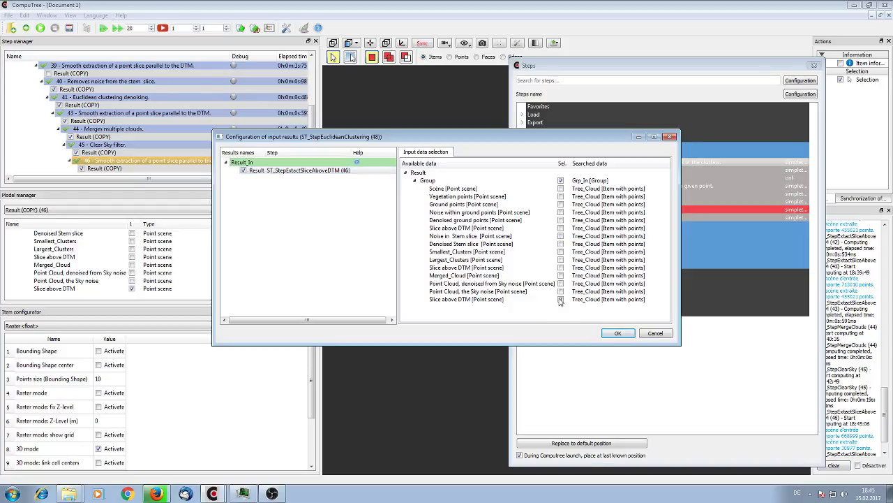
pyautogui.click(617, 333)
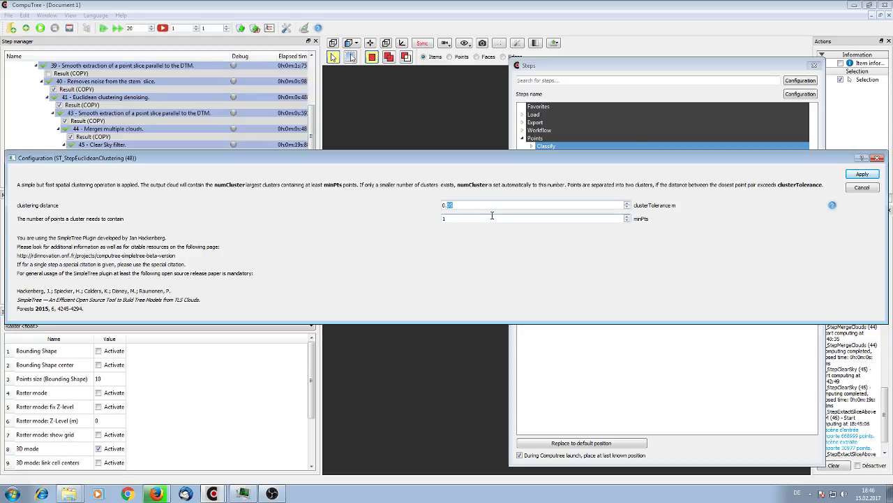
pyautogui.click(861, 176)
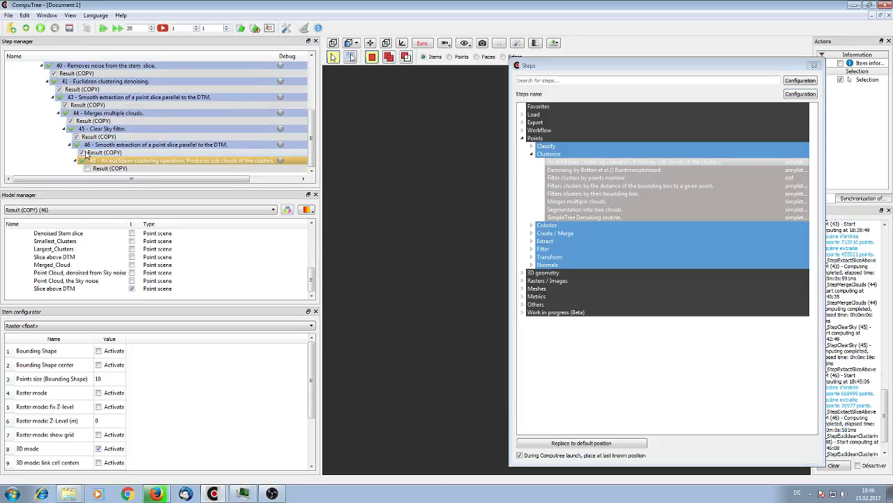
# Make step 48's Euclidean clustering result the active one, move the step list aside and clear all items from the 3D view.
pyautogui.click(87, 169)
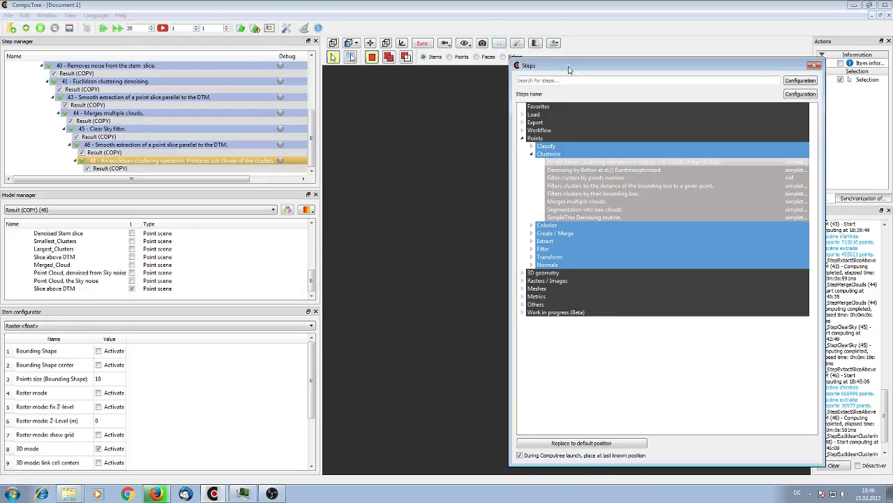
pyautogui.moveTo(568, 66); pyautogui.dragTo(722, 502)
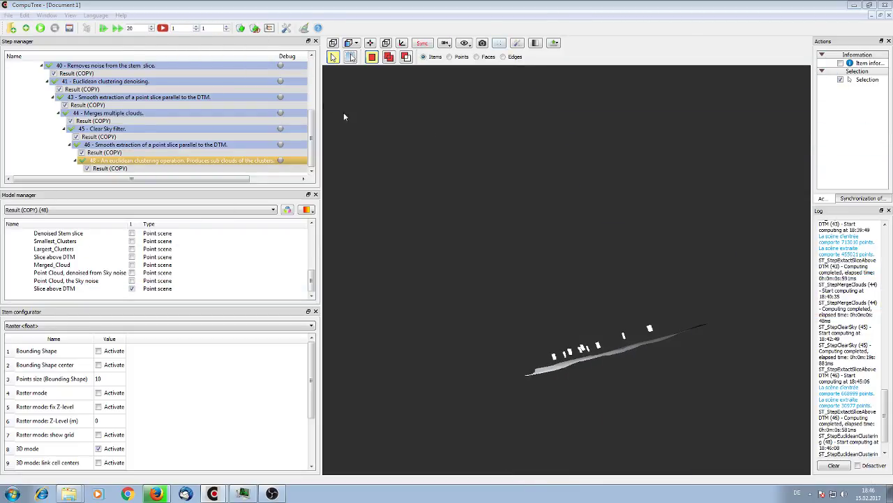
pyautogui.click(304, 28)
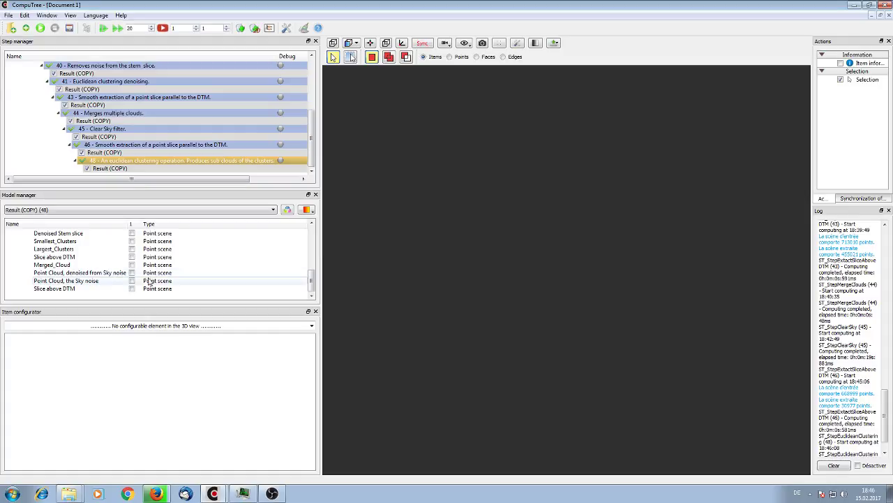
pyautogui.click(132, 288)
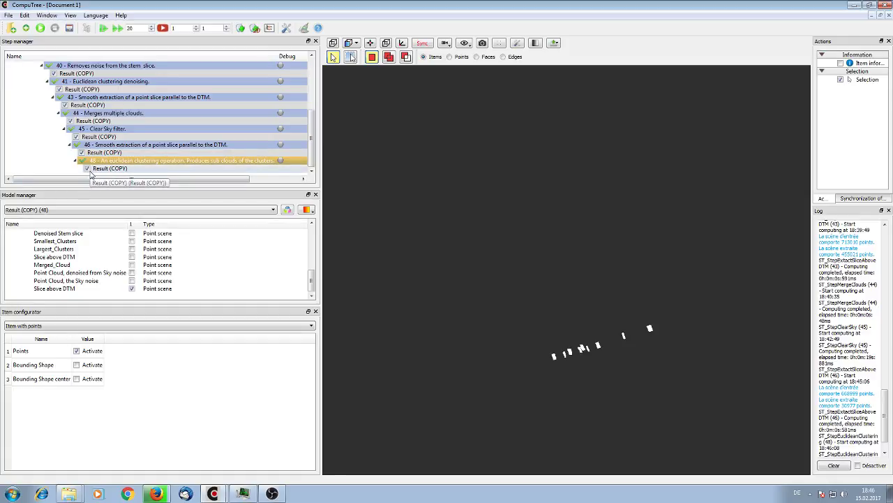
pyautogui.click(131, 289)
pyautogui.click(87, 169)
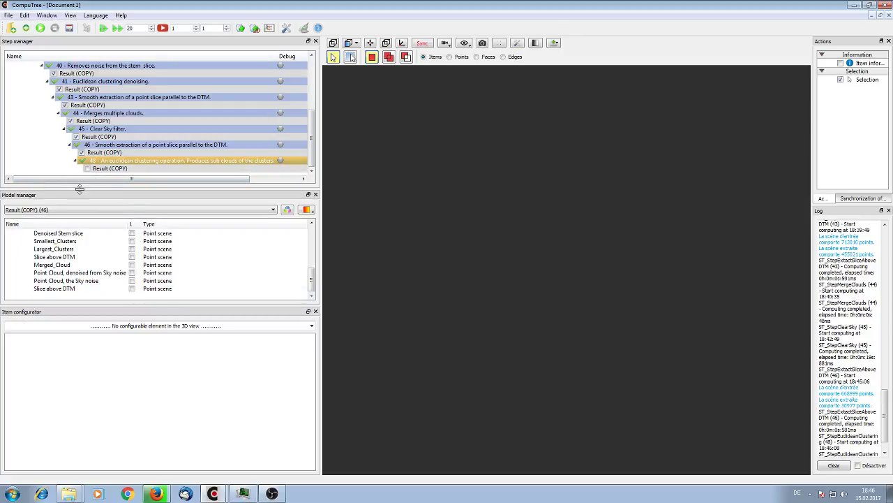
pyautogui.click(87, 169)
# Display the Clusters of step 48's result, apply Automatic color to them and turn the view to spread them apart.
pyautogui.scroll(5, 145, 252)
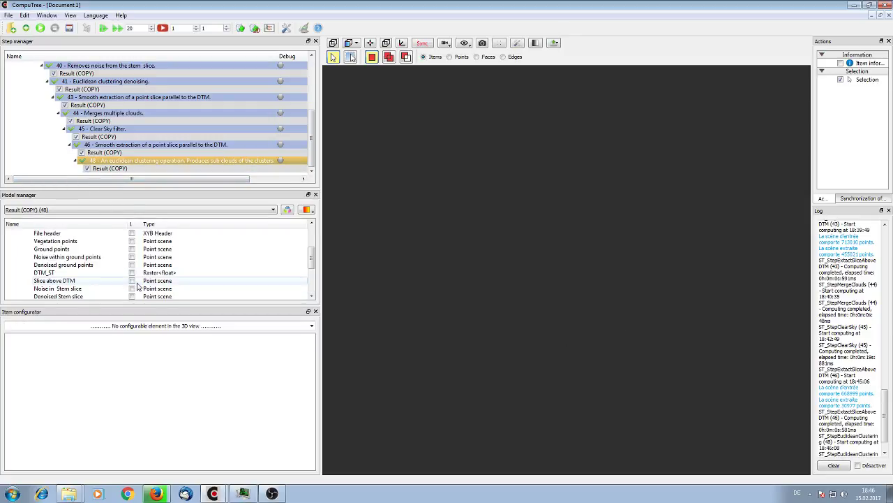
pyautogui.click(131, 249)
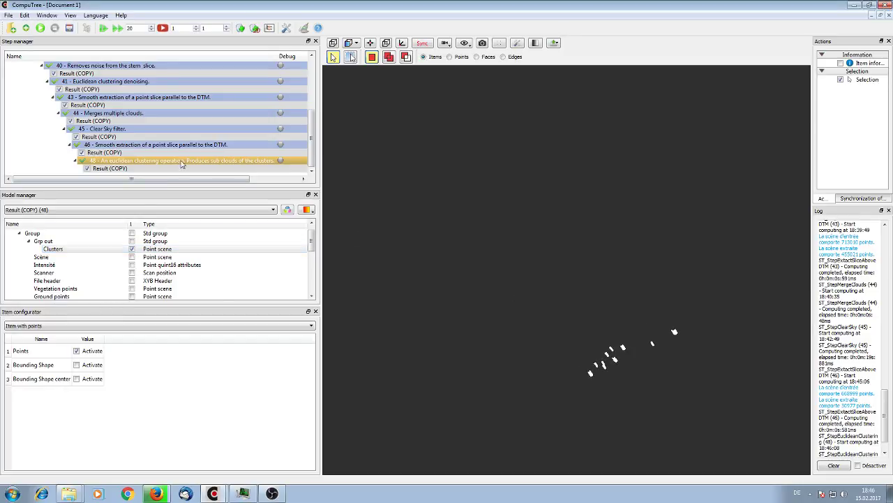
pyautogui.rightClick(110, 250)
pyautogui.moveTo(179, 269)
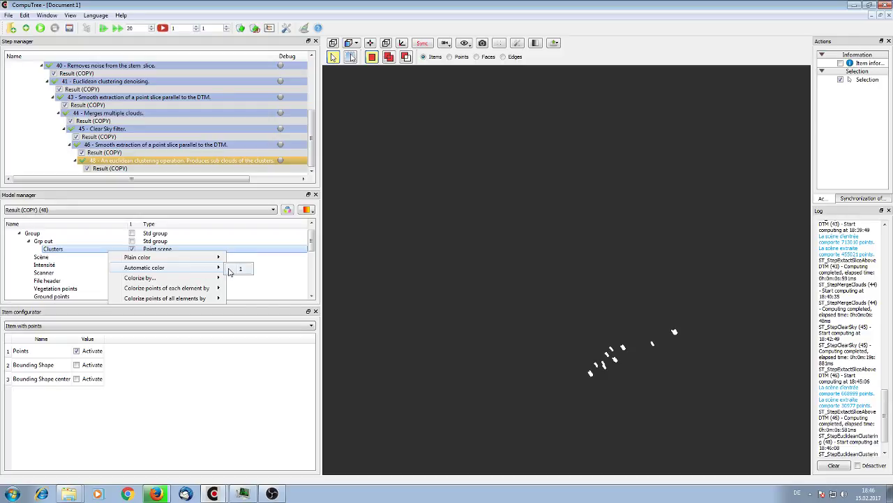
pyautogui.click(237, 270)
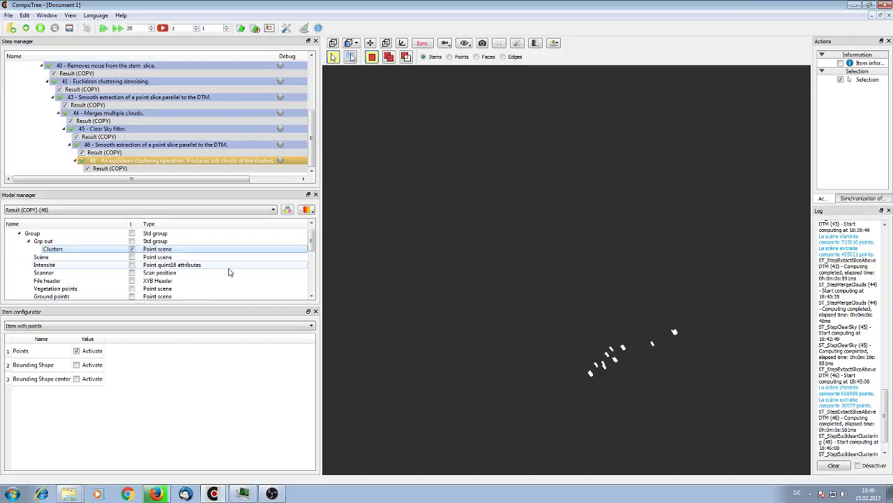
pyautogui.rightClick(178, 249)
pyautogui.moveTo(280, 270)
pyautogui.click(313, 268)
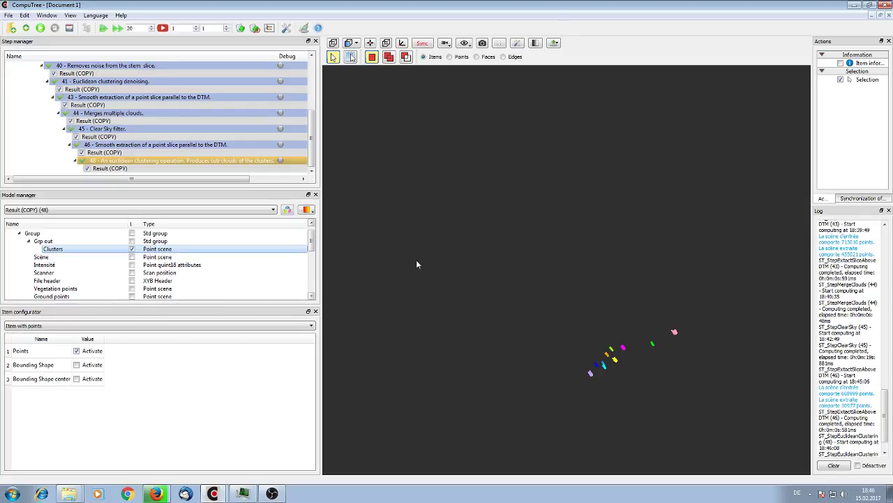
pyautogui.moveTo(544, 283); pyautogui.dragTo(571, 272)
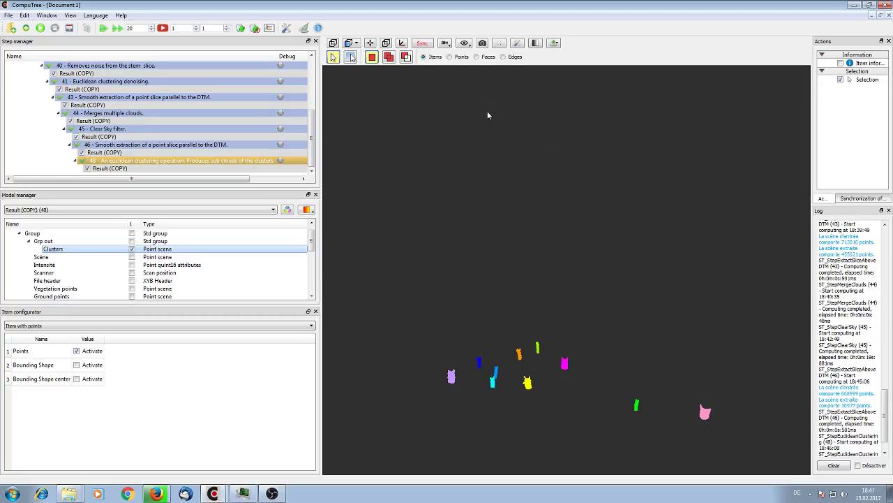
# Add a Segmentation into tree clouds step using the Clusters as vegetation seeds and the point cloud denoised from sky noise as vegetation.
pyautogui.moveTo(892, 96); pyautogui.dragTo(607, 56)
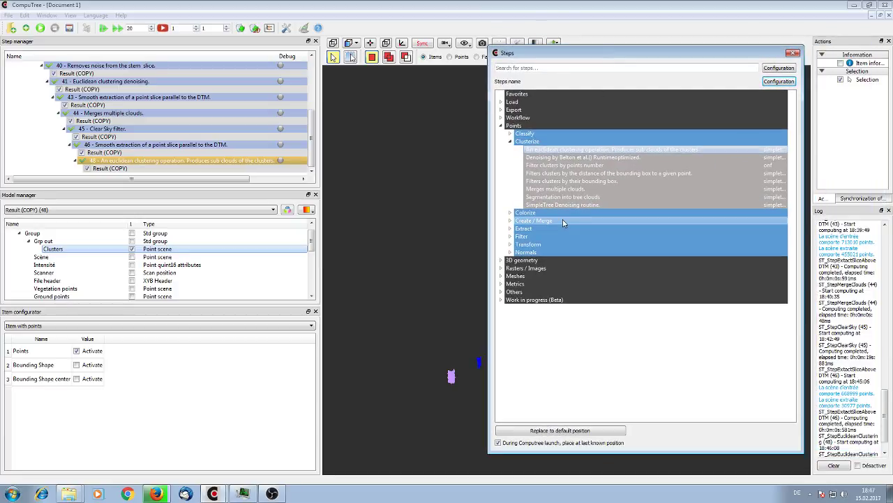
pyautogui.doubleClick(573, 197)
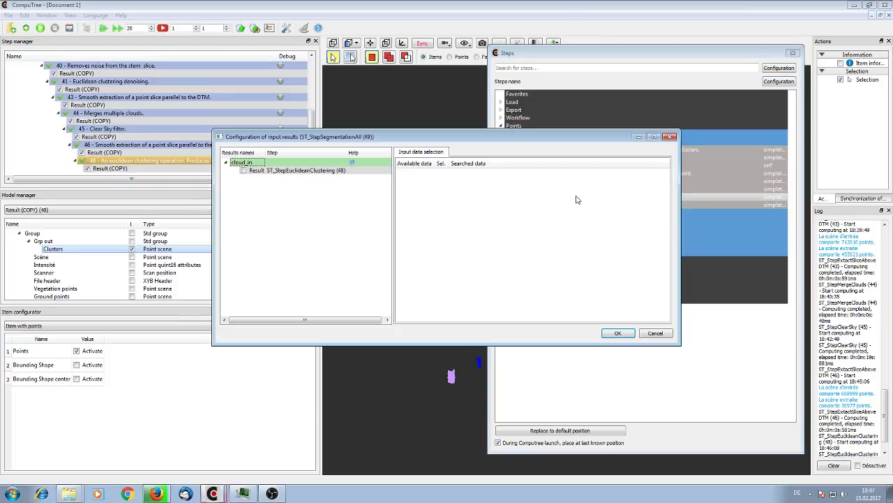
pyautogui.click(244, 171)
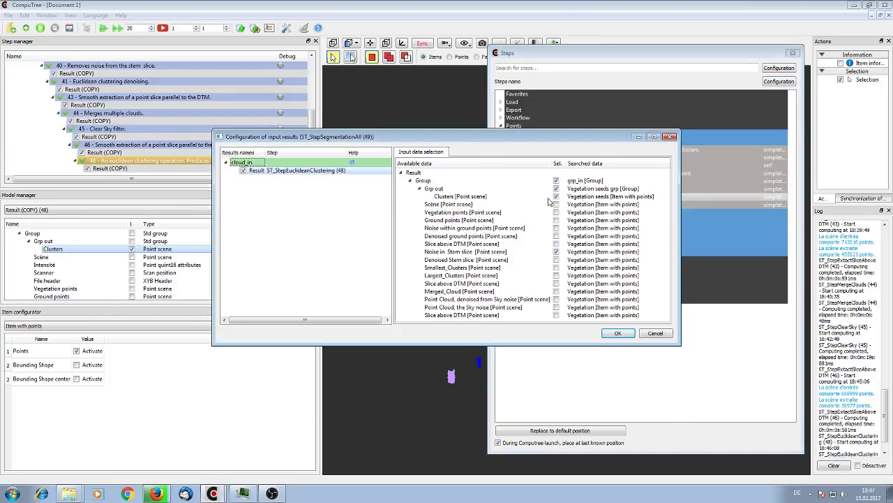
pyautogui.click(557, 300)
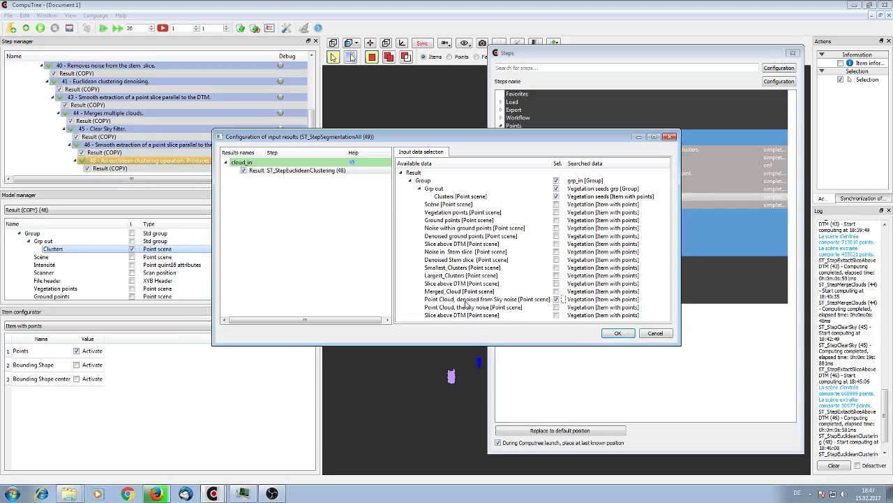
pyautogui.click(618, 332)
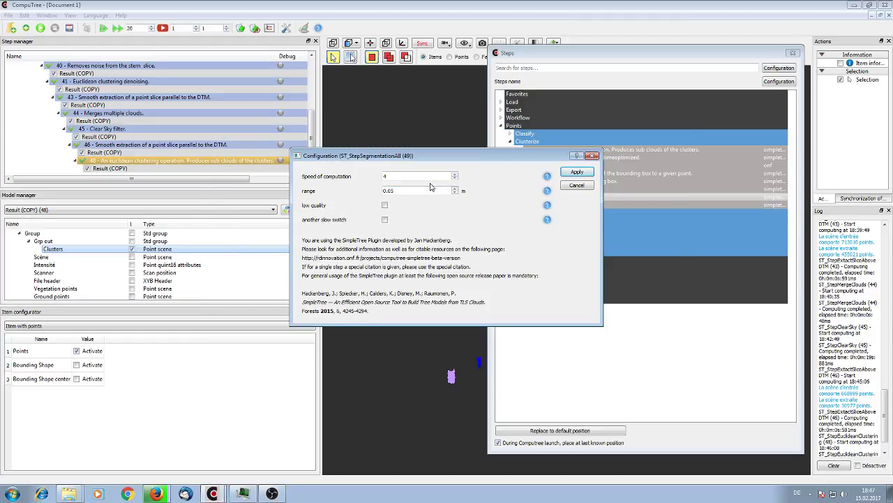
# Set the segmentation's speed of computation to 5, check the help on the remaining options and run the step.
pyautogui.moveTo(419, 176); pyautogui.dragTo(363, 183)
pyautogui.write('5')
pyautogui.moveTo(547, 176)
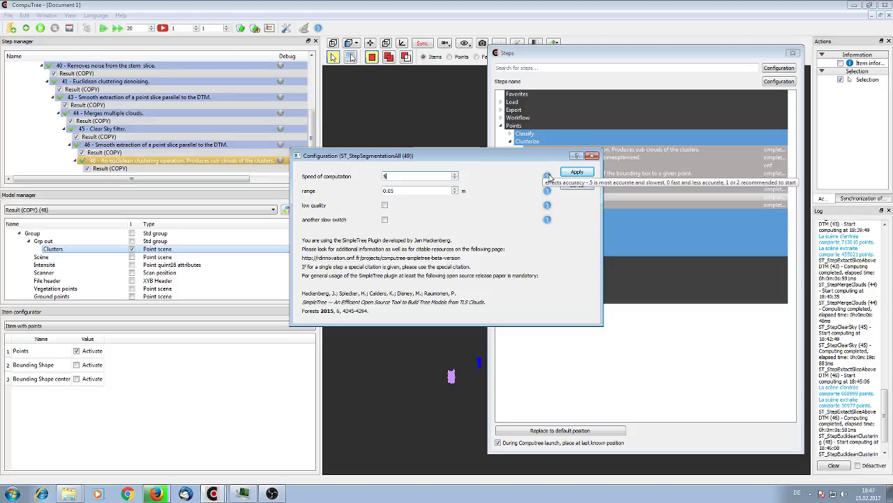
pyautogui.moveTo(545, 196)
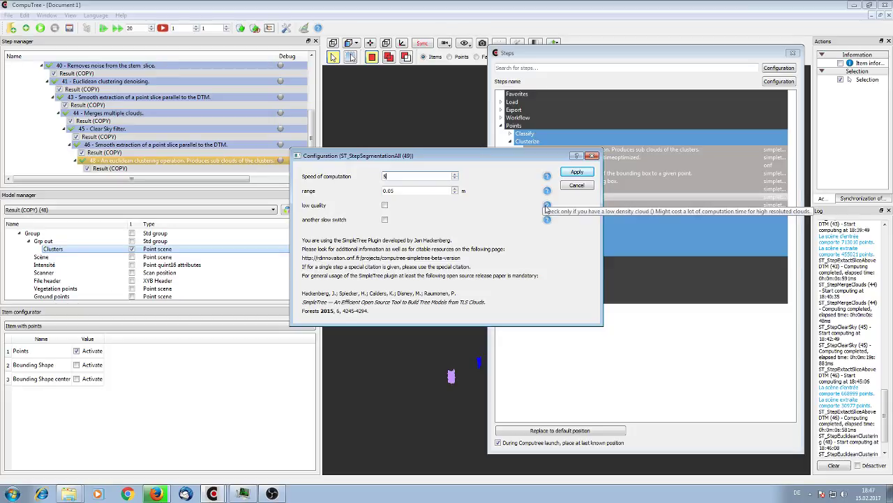
pyautogui.moveTo(548, 223)
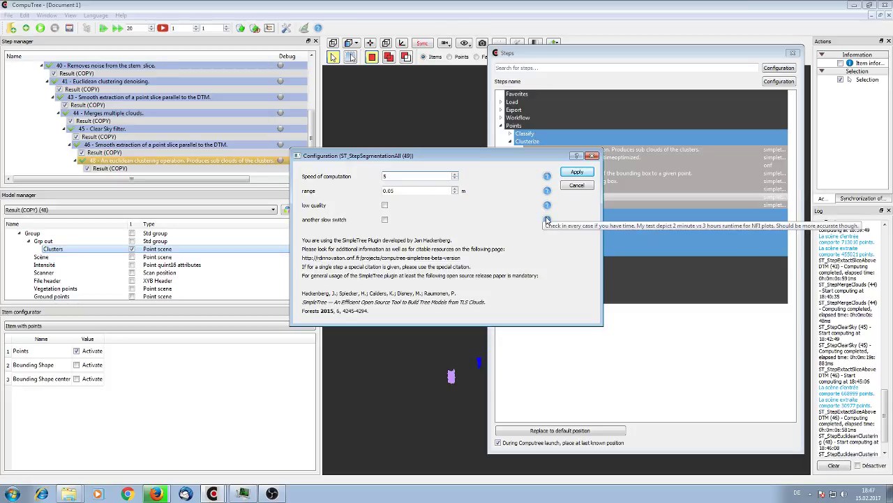
pyautogui.click(577, 173)
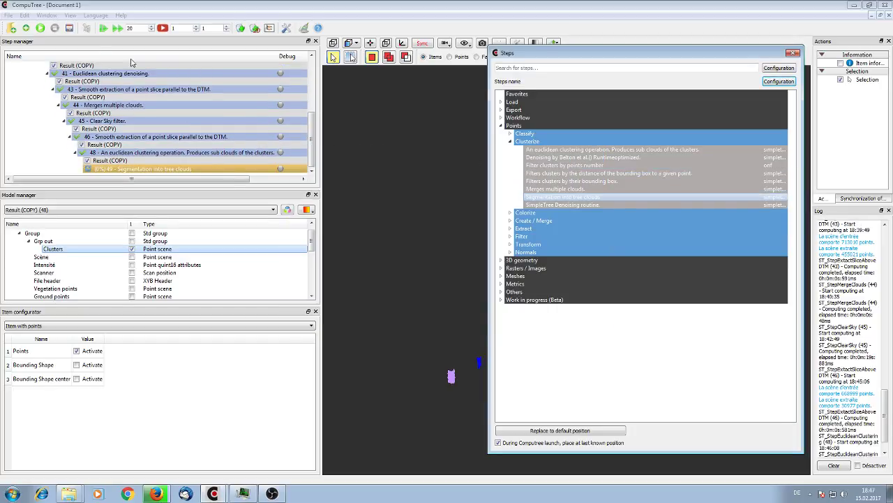
pyautogui.click(40, 28)
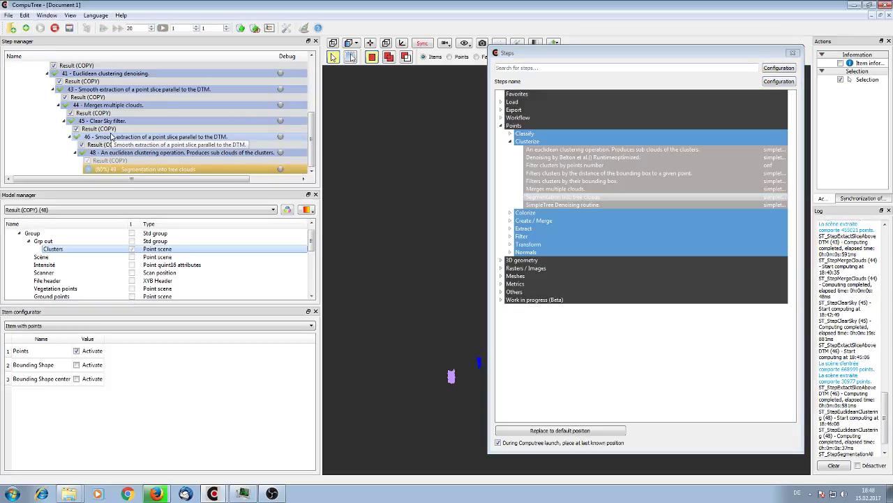
# Make step 49's segmentation result active and display its Isolated Tree point clouds.
pyautogui.scroll(-1, 98, 164)
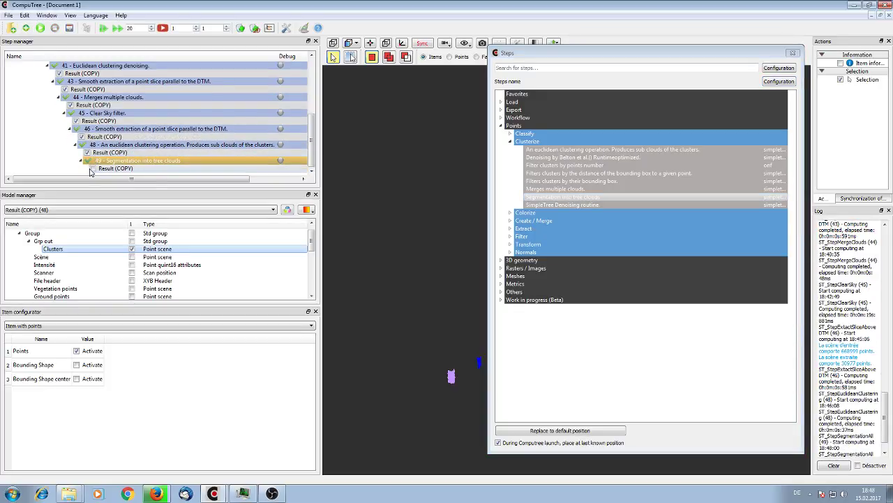
pyautogui.click(92, 169)
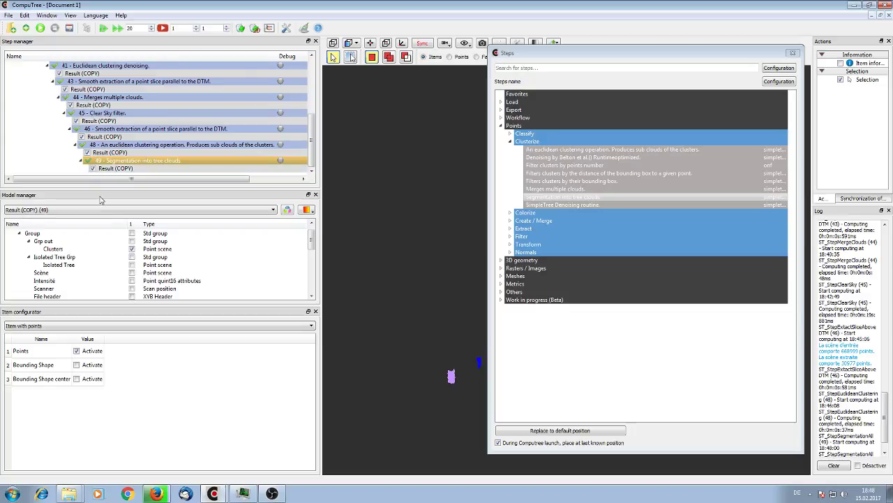
pyautogui.click(132, 265)
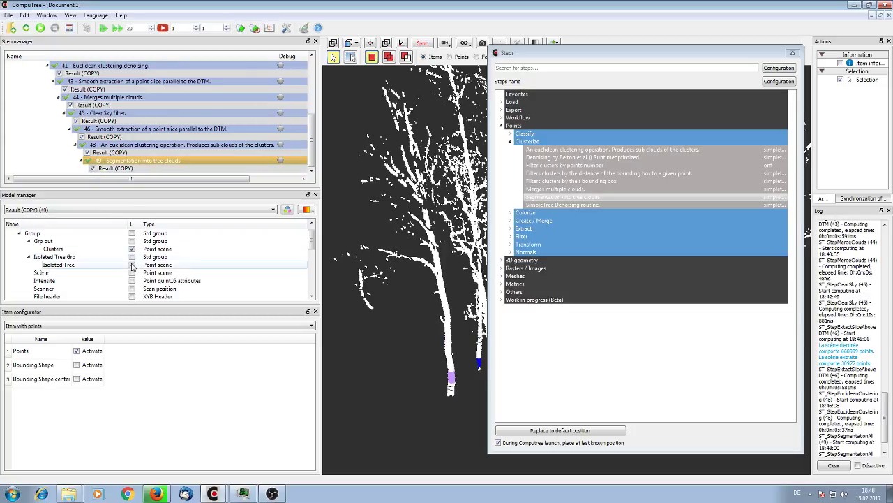
# Move the step list aside and examine the isolated trees together with the clusters from several angles.
pyautogui.moveTo(693, 57); pyautogui.dragTo(892, 92)
pyautogui.moveTo(673, 233); pyautogui.dragTo(533, 301)
pyautogui.moveTo(516, 264); pyautogui.dragTo(558, 328)
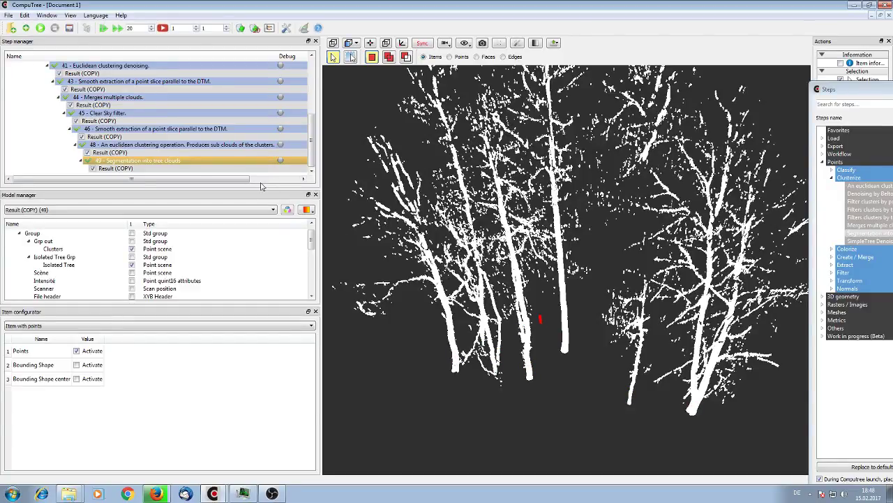
pyautogui.moveTo(520, 295); pyautogui.dragTo(598, 328)
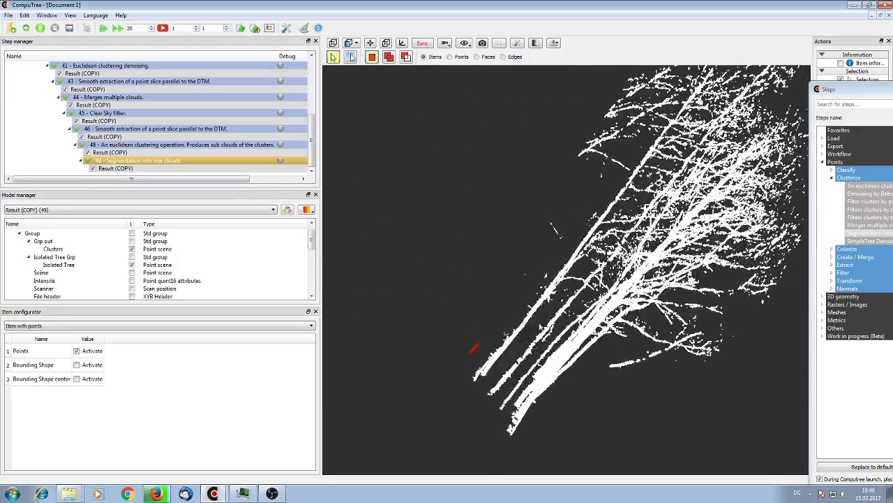
pyautogui.moveTo(478, 329); pyautogui.dragTo(404, 263)
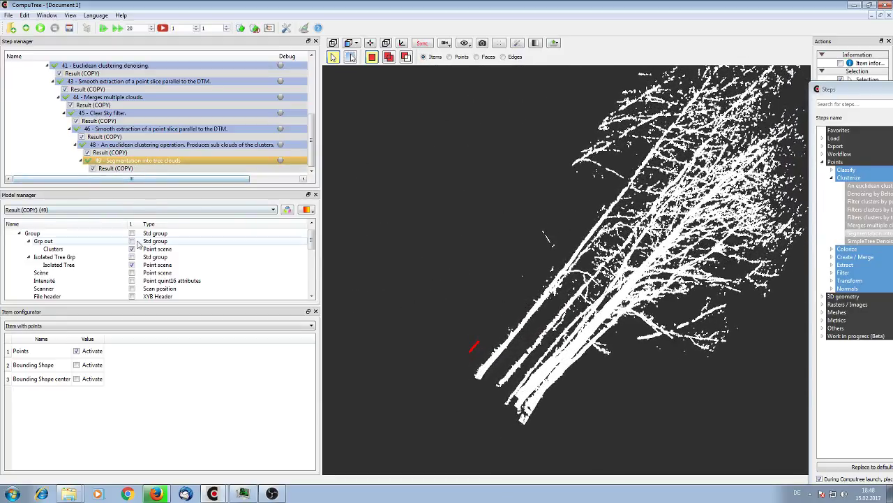
pyautogui.scroll(1, 137, 258)
pyautogui.scroll(-1, 137, 259)
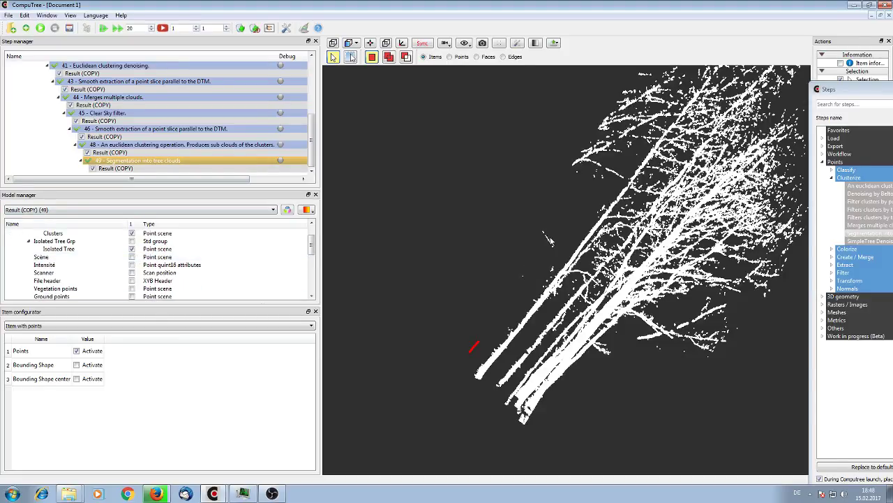
pyautogui.moveTo(453, 358); pyautogui.dragTo(551, 345)
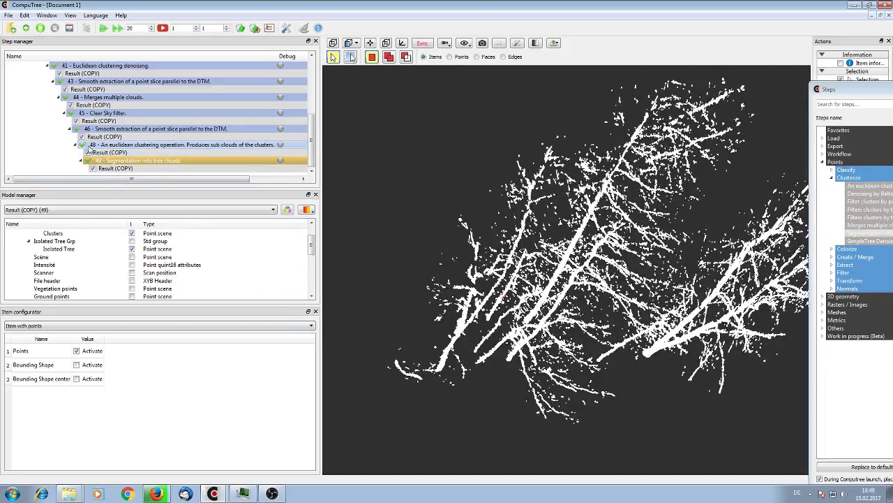
# Display the sky noise point cloud of step 49's result alongside the isolated trees and view them from another angle.
pyautogui.scroll(-2, 133, 271)
pyautogui.scroll(-3, 133, 272)
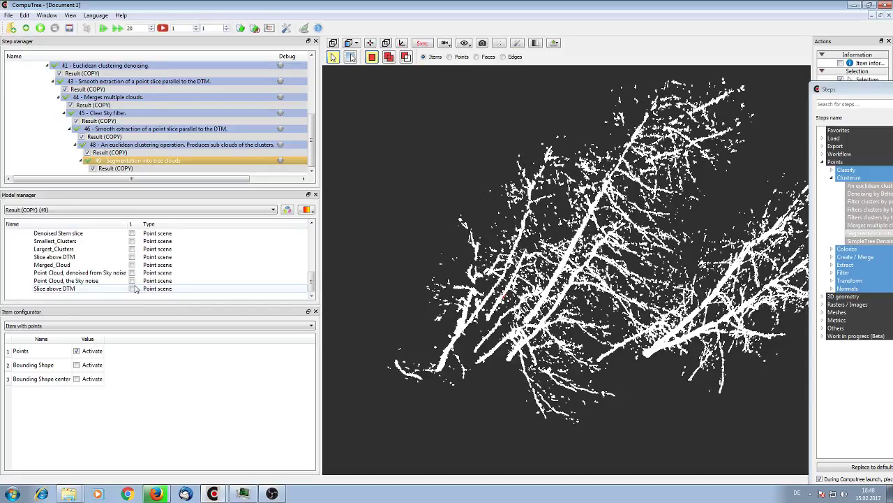
pyautogui.click(132, 280)
pyautogui.moveTo(405, 243); pyautogui.dragTo(490, 263)
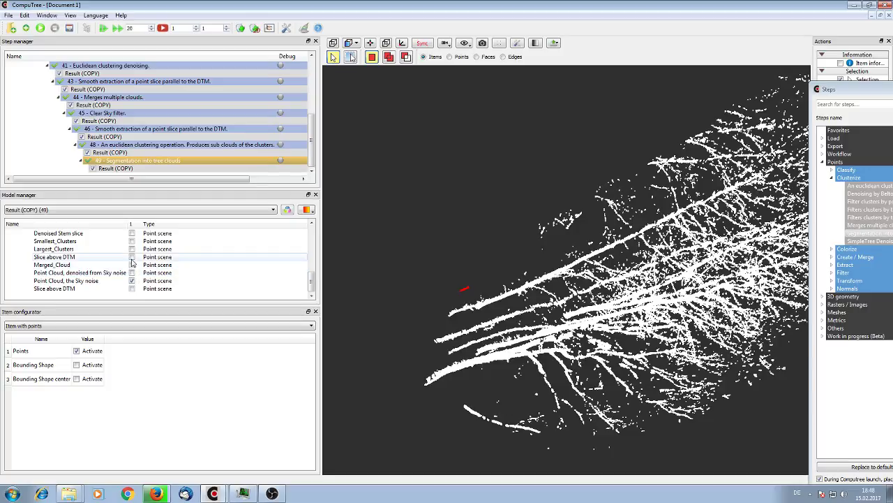
# Display the Slice above DTM cloud listed just before Merged_Cloud and inspect it with the isolated trees.
pyautogui.click(132, 257)
pyautogui.click(131, 257)
pyautogui.click(132, 257)
pyautogui.moveTo(559, 293); pyautogui.dragTo(494, 346)
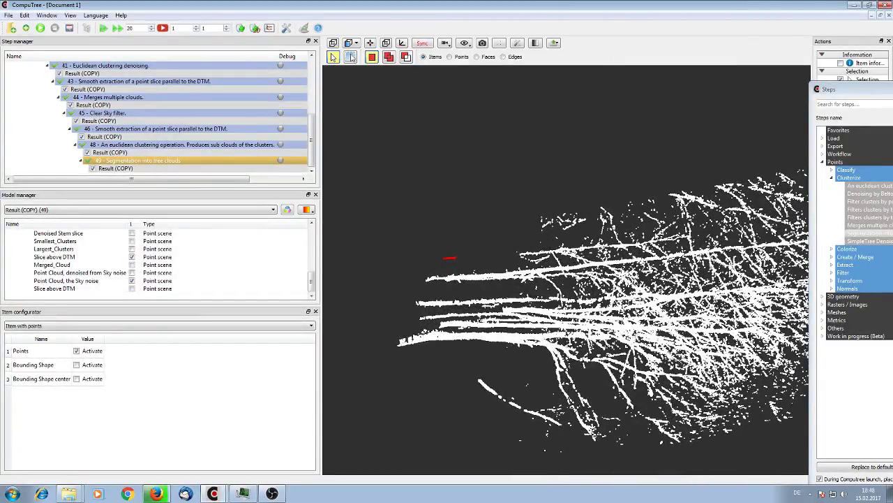
# Hide the sky noise point cloud and view the isolated trees upright.
pyautogui.click(131, 280)
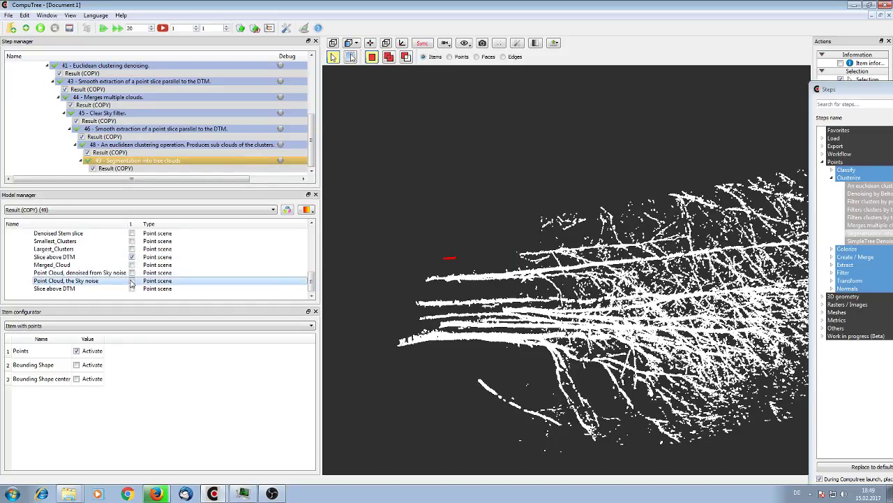
pyautogui.moveTo(446, 279); pyautogui.dragTo(567, 329)
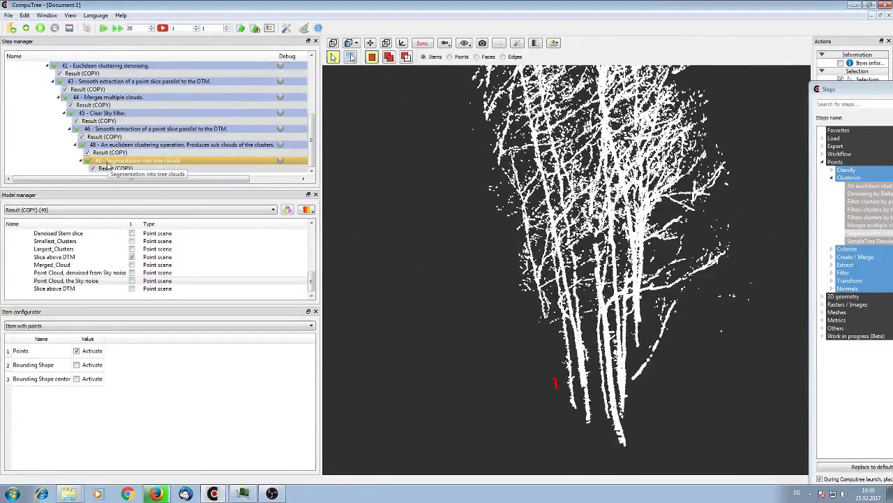
pyautogui.scroll(5, 137, 276)
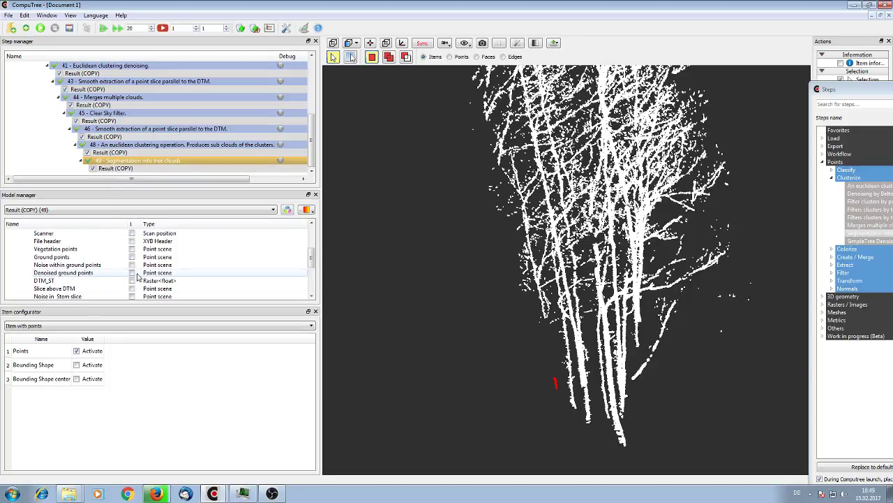
# Clear the 3D view, display only the isolated trees of step 49's result and view them from another angle.
pyautogui.click(304, 27)
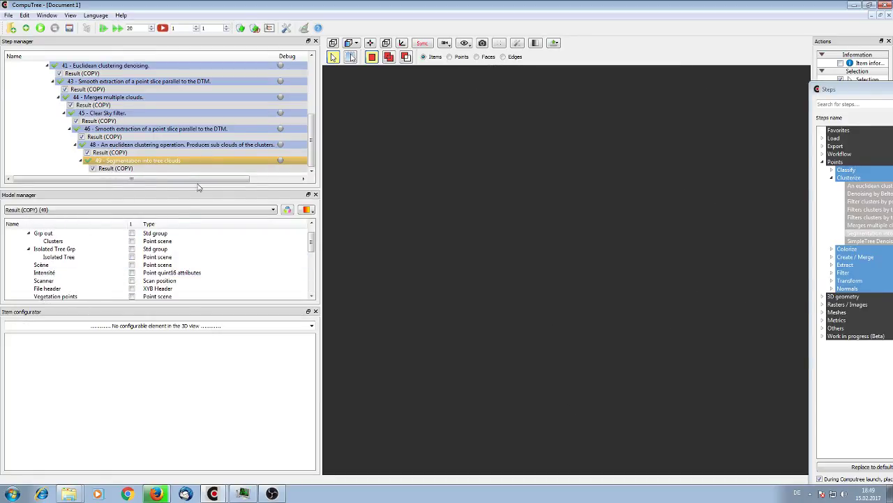
pyautogui.click(131, 257)
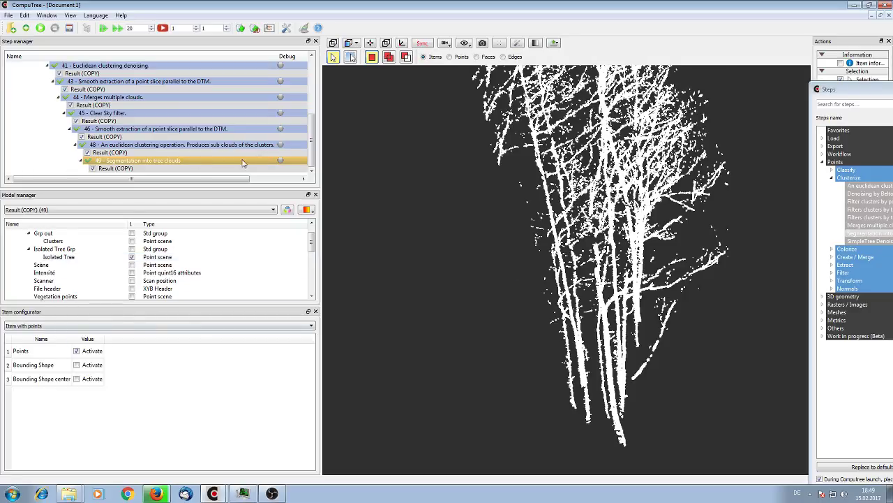
pyautogui.moveTo(447, 206); pyautogui.dragTo(414, 217)
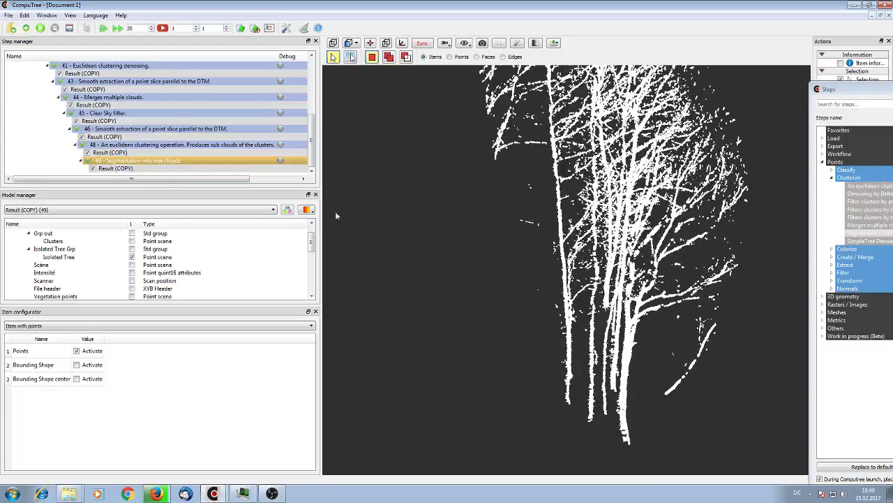
# Give each isolated tree its own automatic colour and examine how the stems and crowns are separated.
pyautogui.rightClick(61, 258)
pyautogui.moveTo(132, 274)
pyautogui.click(190, 274)
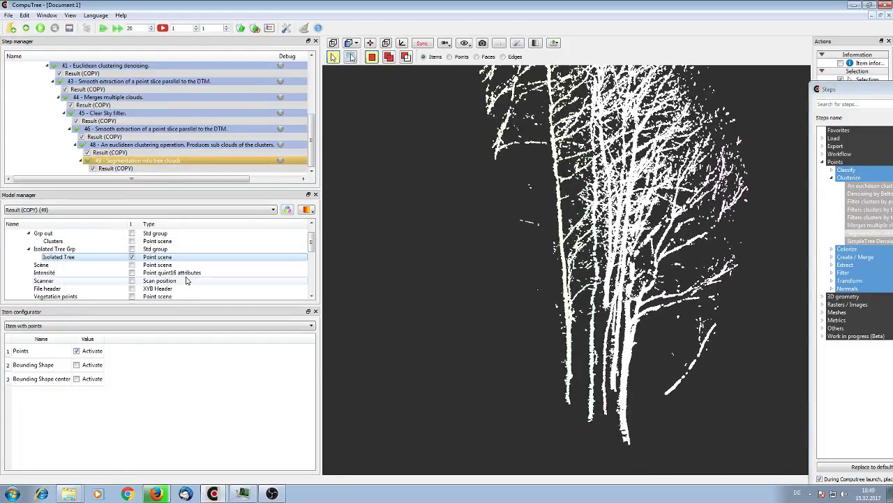
pyautogui.moveTo(419, 303); pyautogui.dragTo(279, 283)
pyautogui.moveTo(475, 409); pyautogui.dragTo(494, 419)
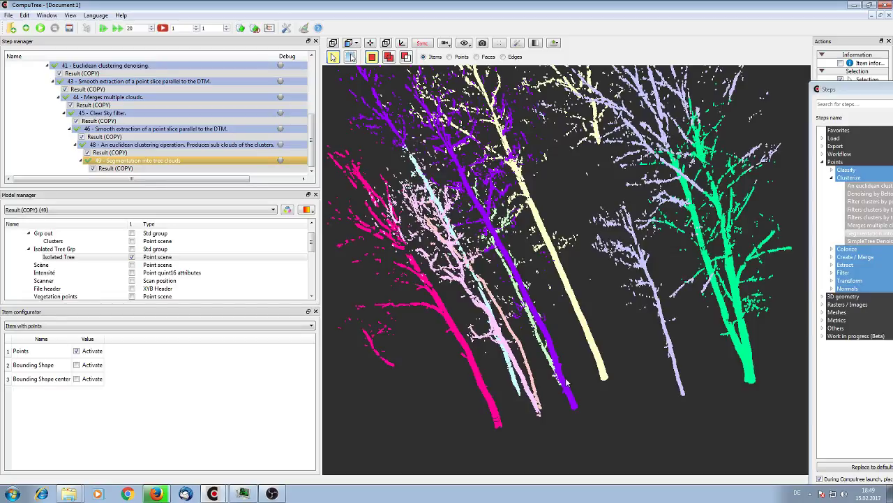
pyautogui.moveTo(612, 345); pyautogui.dragTo(608, 228)
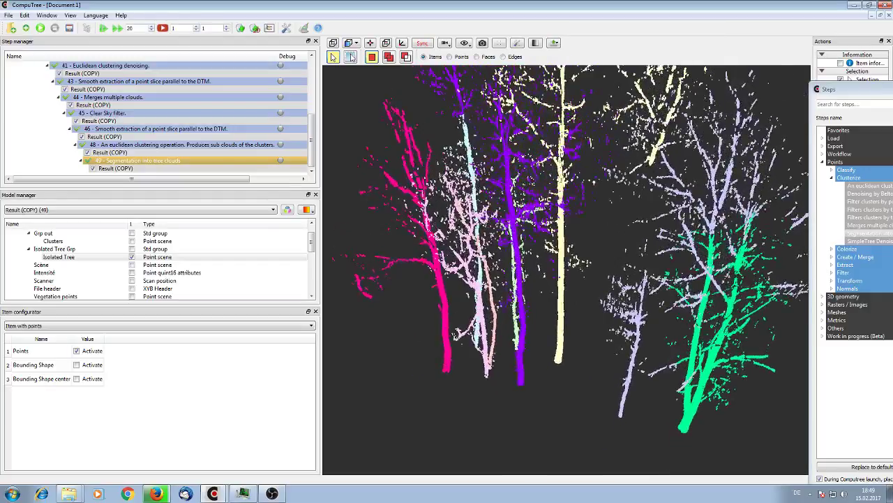
# Set the speed of computation of the tree segmentation in step 49 to 4.
pyautogui.rightClick(130, 163)
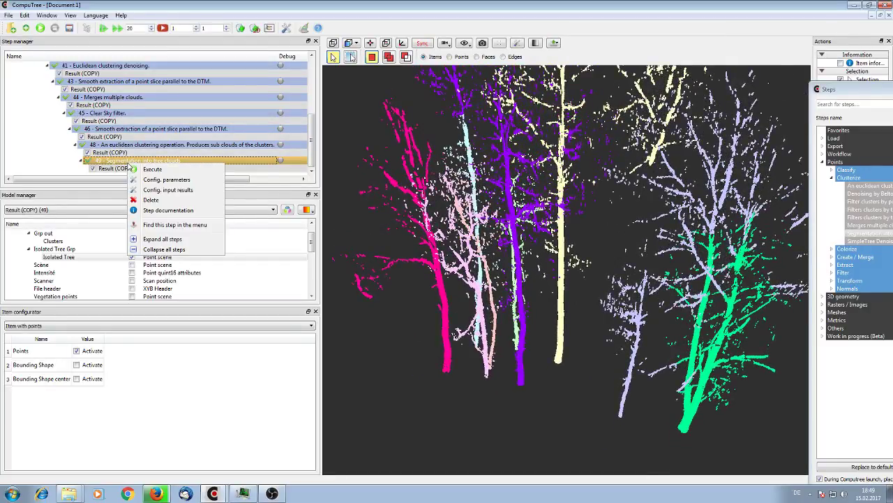
pyautogui.click(157, 180)
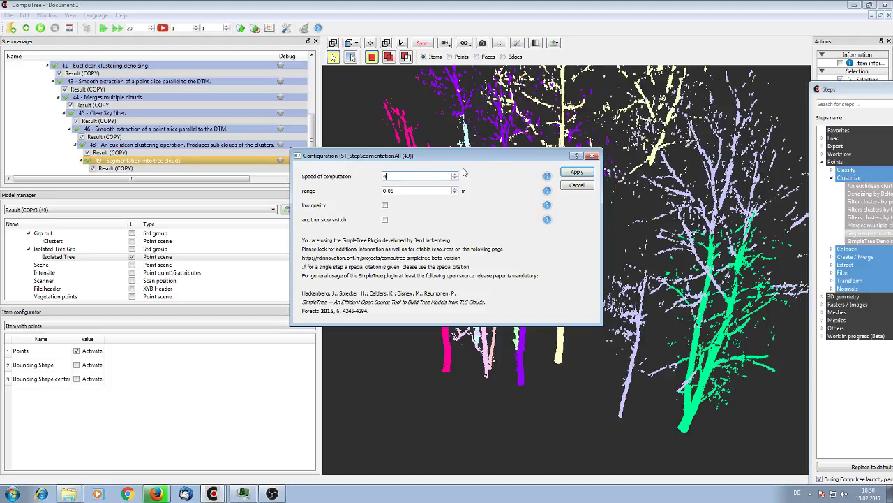
pyautogui.click(577, 173)
# Select the tall single-stemmed tree in the middle of the group, check its item information and hide the information again.
pyautogui.click(568, 178)
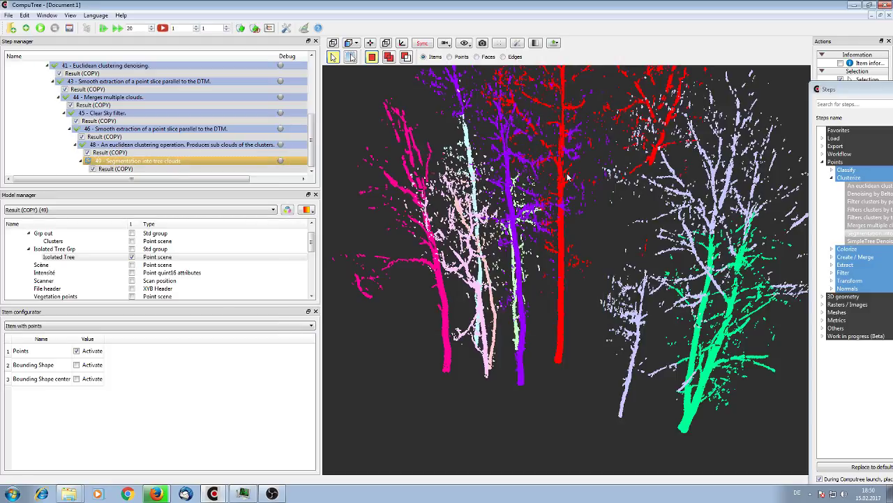
pyautogui.click(841, 63)
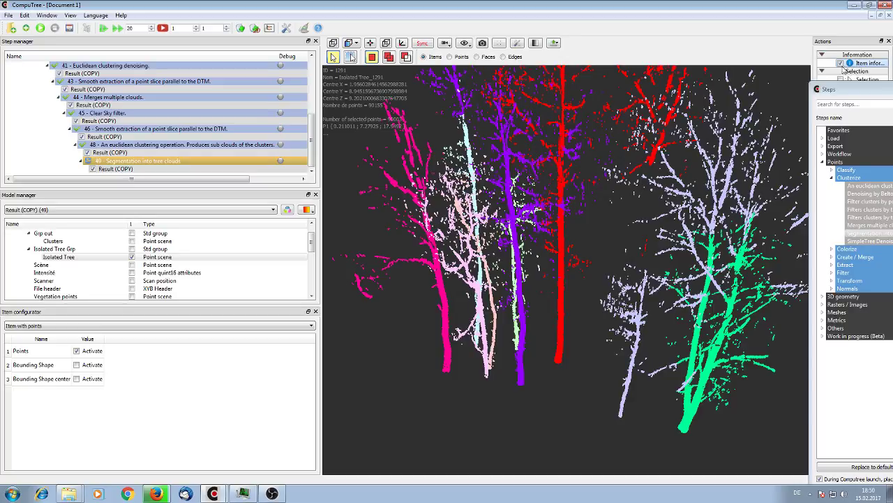
pyautogui.click(840, 63)
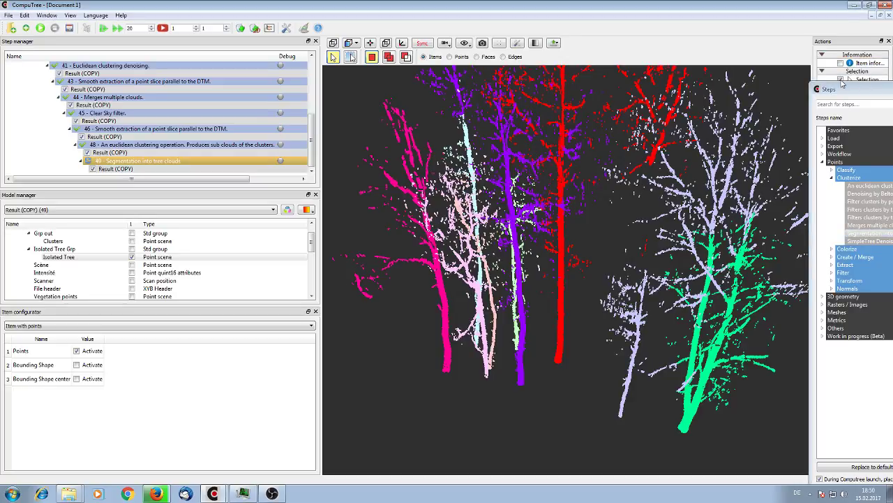
# Rerun the tree segmentation with the changed computation speed and display the new isolated trees.
pyautogui.click(40, 28)
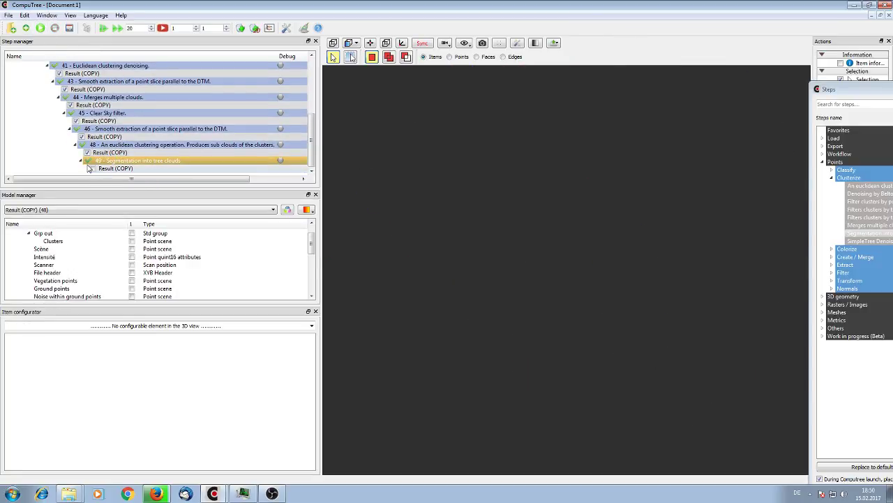
pyautogui.click(92, 168)
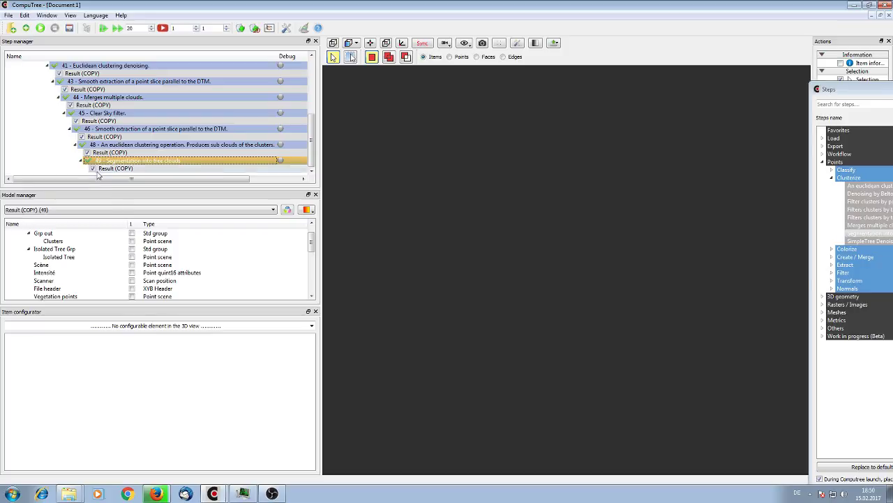
pyautogui.click(132, 257)
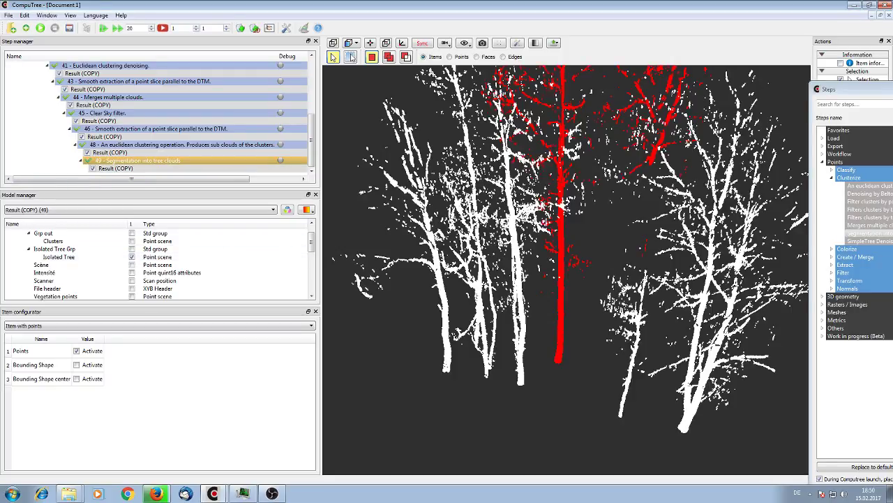
# Highlight the double-stemmed tree and its small neighbour one after the other and check which branches belong to each.
pyautogui.click(744, 264)
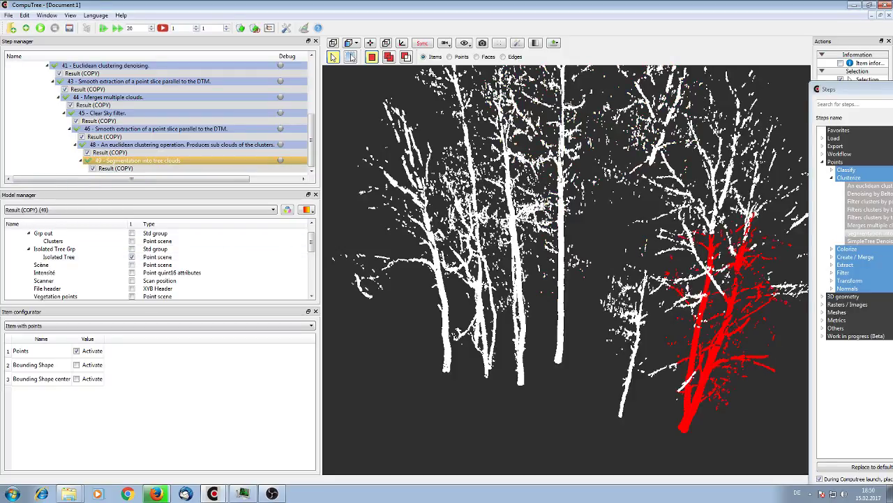
pyautogui.click(728, 179)
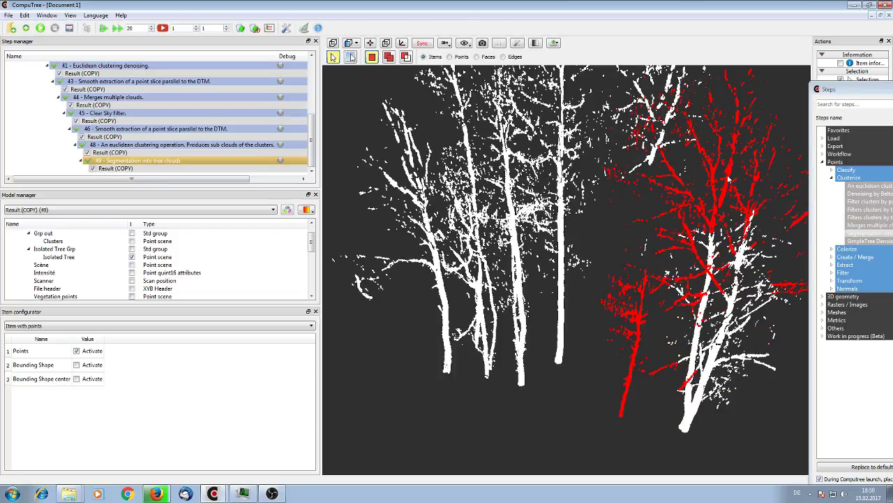
pyautogui.moveTo(717, 183); pyautogui.dragTo(639, 233)
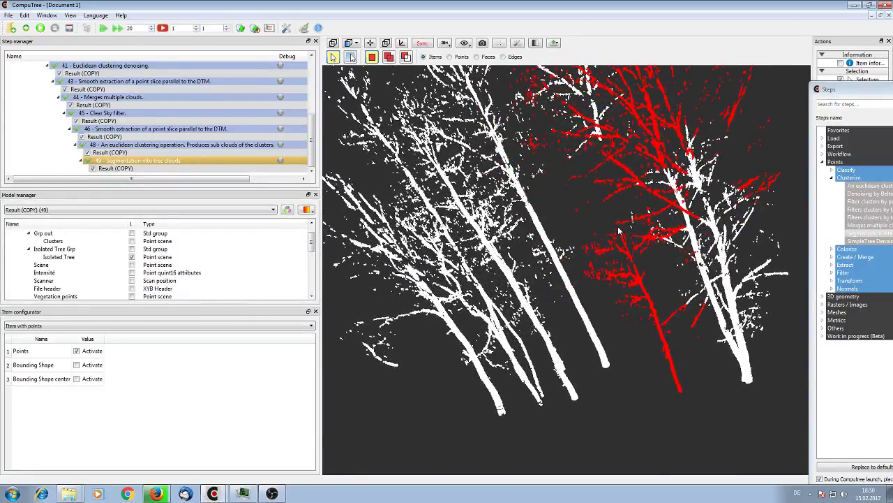
# Change the range value of the tree segmentation in step 49.
pyautogui.rightClick(143, 161)
pyautogui.click(174, 175)
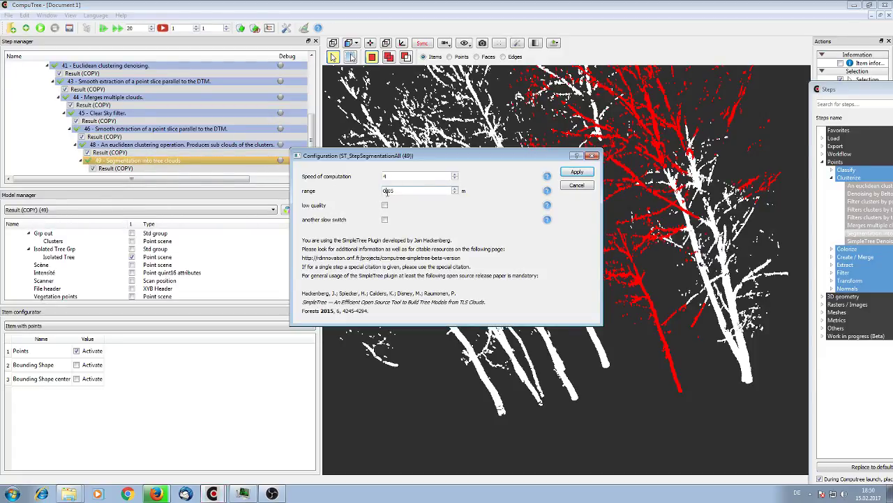
pyautogui.moveTo(388, 192); pyautogui.dragTo(405, 192)
pyautogui.click(587, 171)
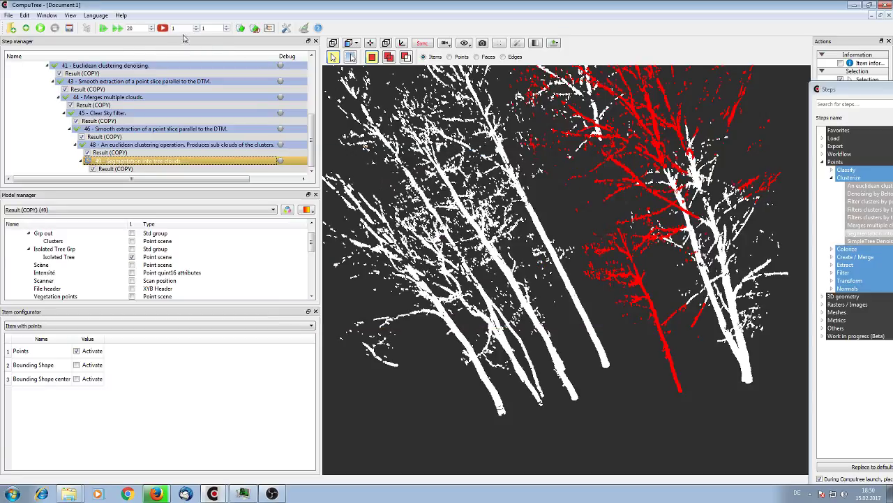
# Rerun the tree segmentation with the changed range and display the resulting isolated trees.
pyautogui.click(39, 28)
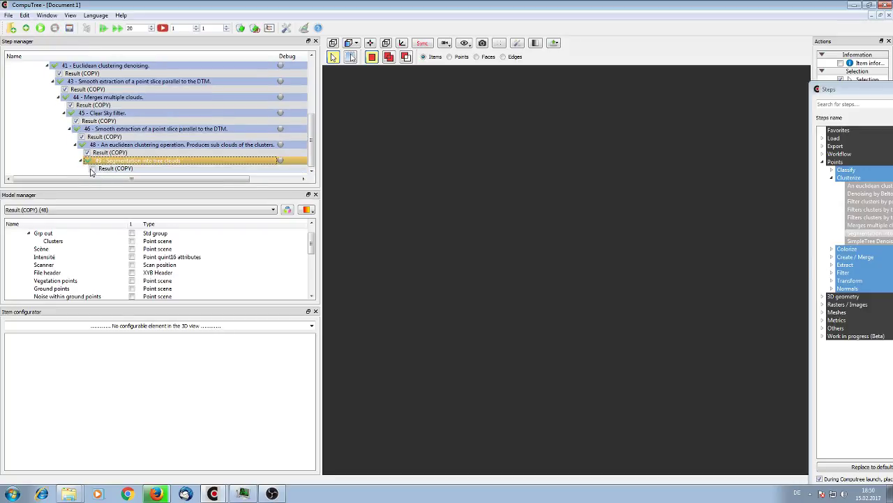
pyautogui.click(92, 169)
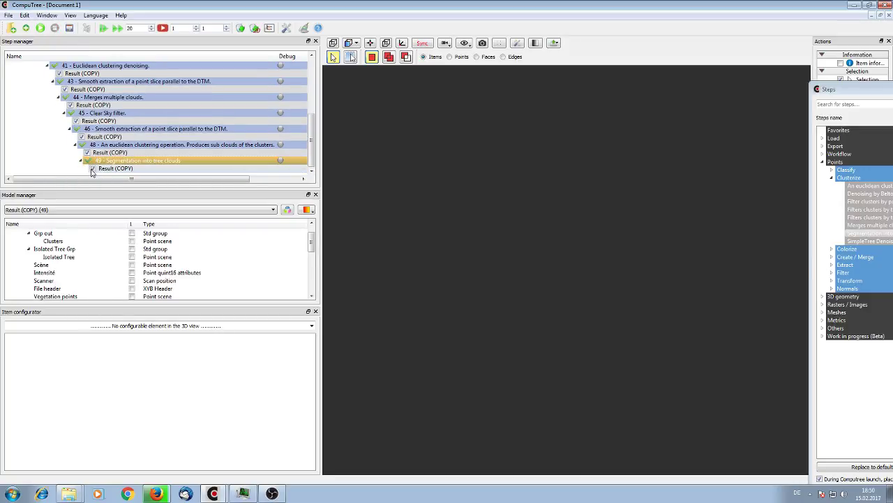
pyautogui.click(132, 257)
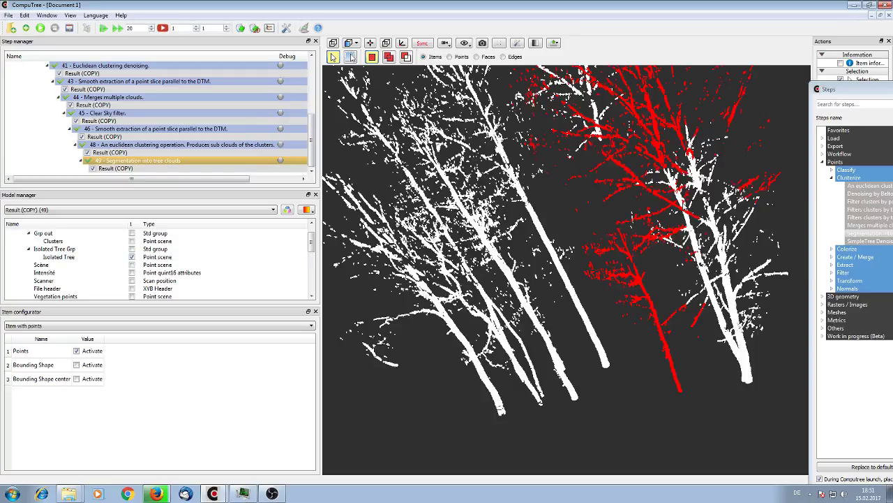
# Highlight the small tree and the large double-stemmed tree in turn and check the separation between them.
pyautogui.click(673, 200)
pyautogui.click(622, 255)
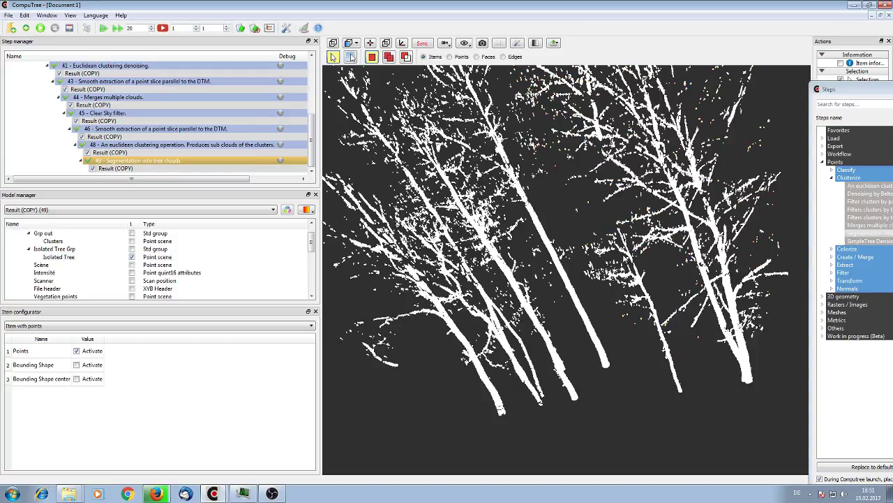
pyautogui.click(615, 242)
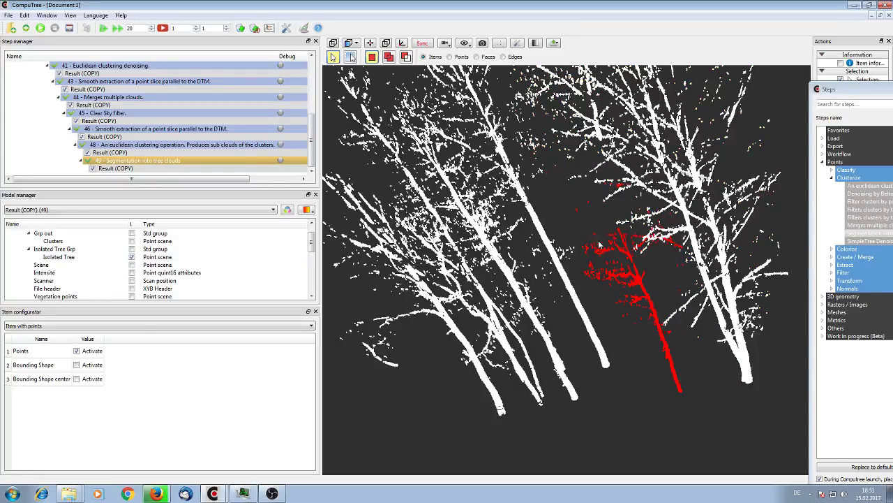
pyautogui.moveTo(557, 240); pyautogui.dragTo(524, 293)
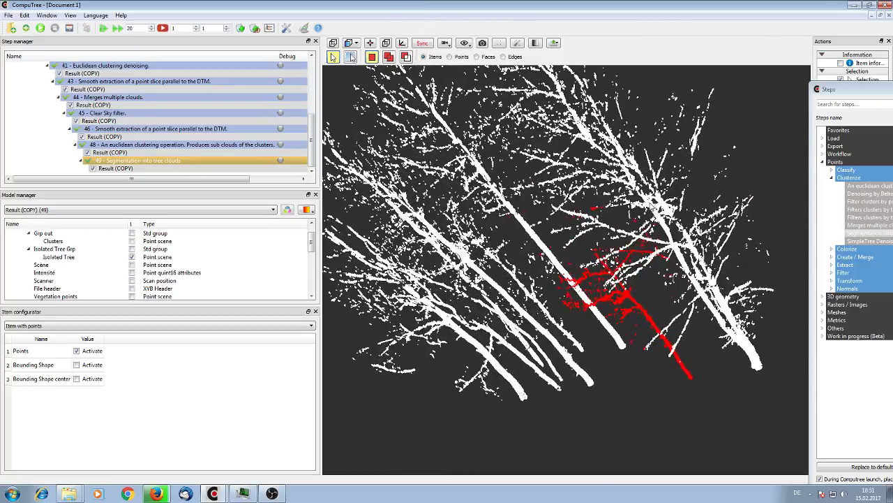
pyautogui.moveTo(656, 209)
pyautogui.mouseDown()
pyautogui.moveTo(614, 207)
pyautogui.moveTo(654, 223)
pyautogui.moveTo(659, 198)
pyautogui.mouseUp()
pyautogui.scroll(-3, 649, 194)
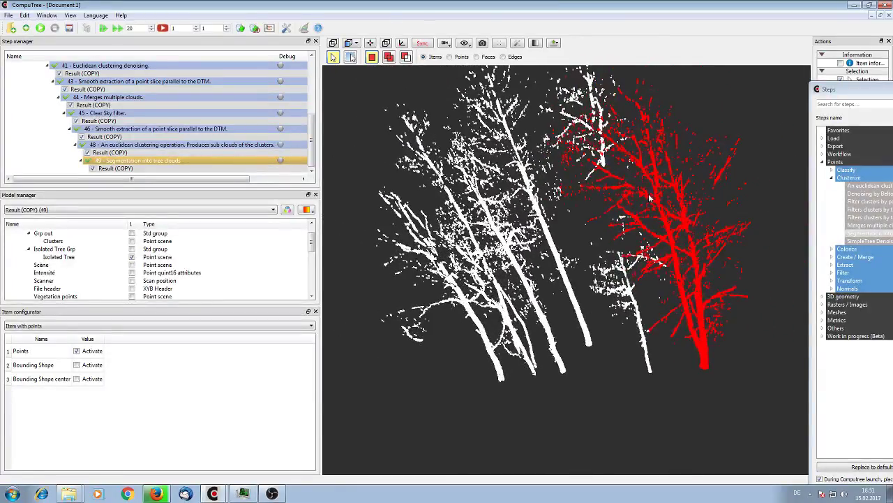
# View the isolated trees from above and upright, highlighting the tall middle tree and a thin stem to check their crowns.
pyautogui.moveTo(579, 196); pyautogui.dragTo(604, 281)
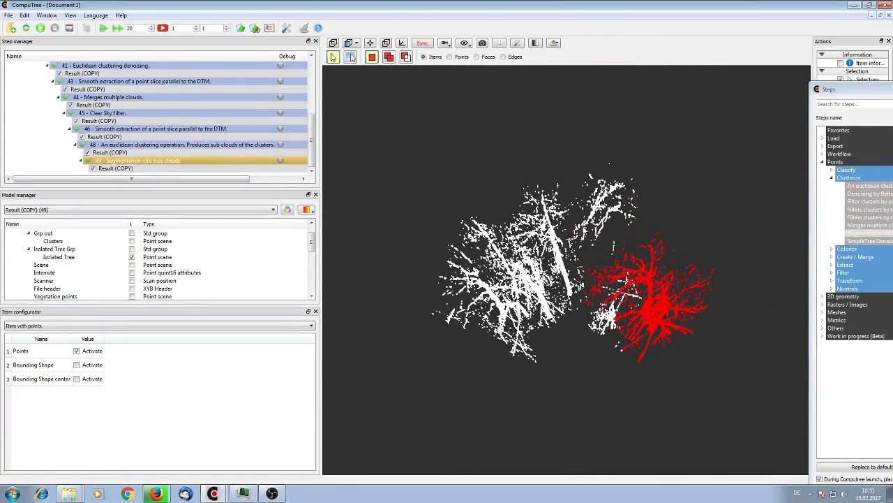
pyautogui.click(594, 213)
pyautogui.click(604, 202)
pyautogui.moveTo(533, 214); pyautogui.dragTo(579, 46)
pyautogui.moveTo(525, 246); pyautogui.dragTo(526, 251)
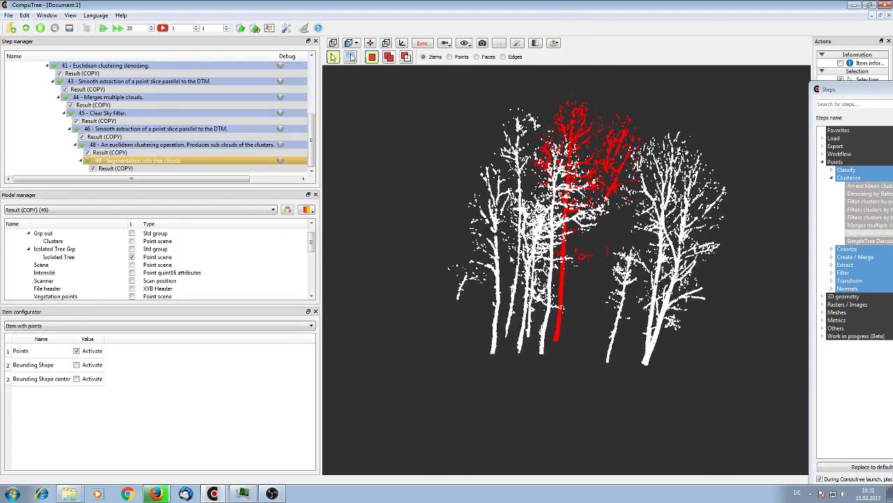
pyautogui.click(517, 281)
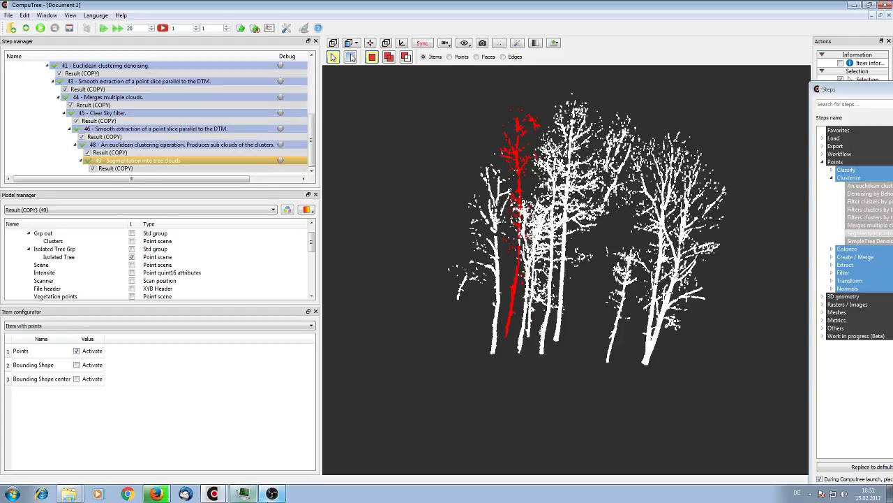
pyautogui.click(274, 495)
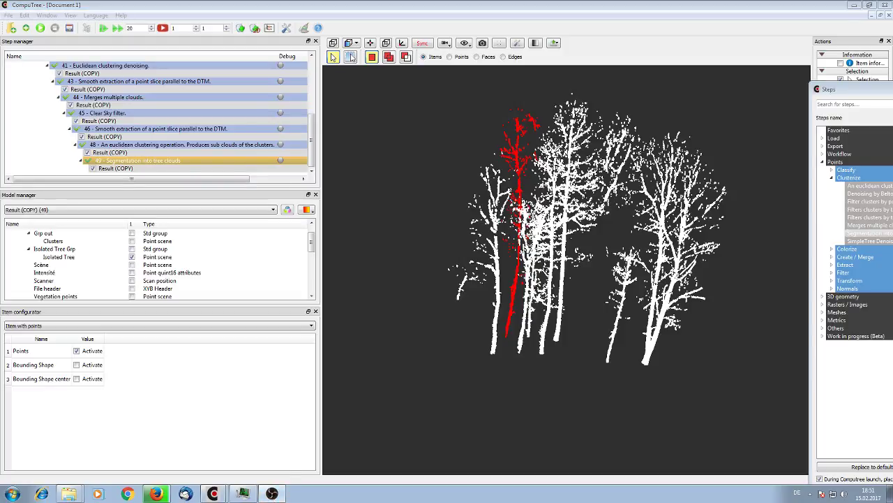